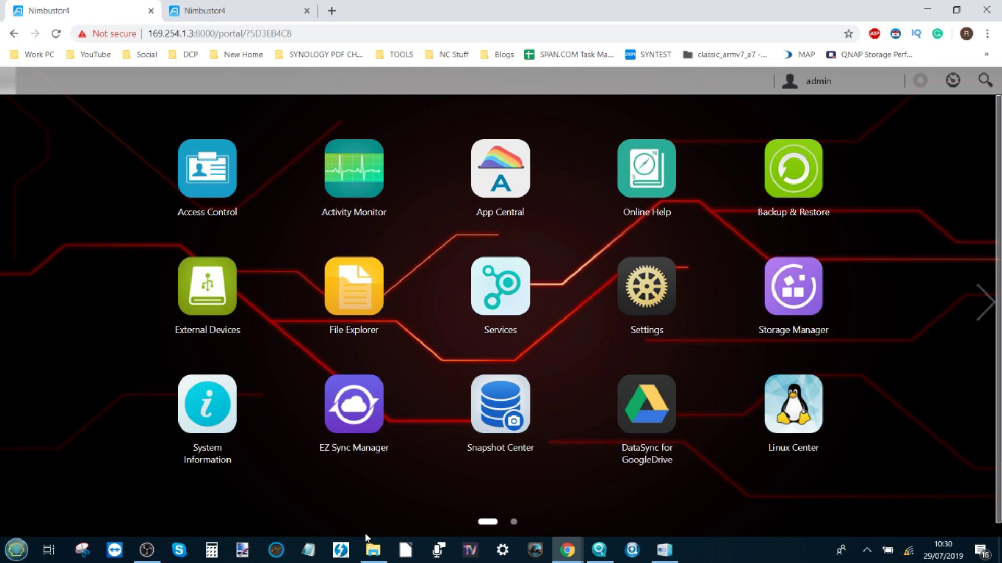
- Glance at This PC's drives, then open Storage Manager's list of installed disks
left_click(373, 550)
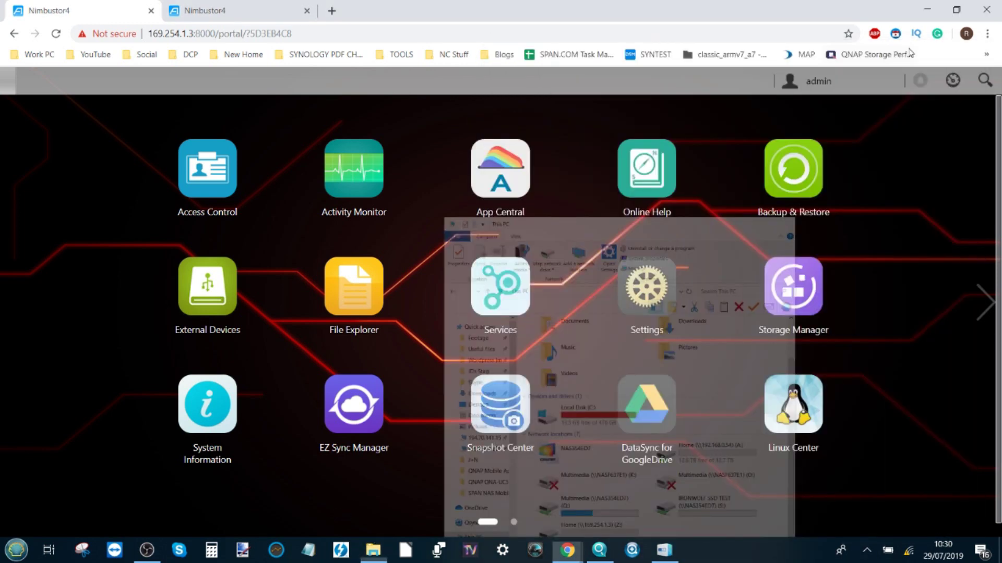
left_click(906, 49)
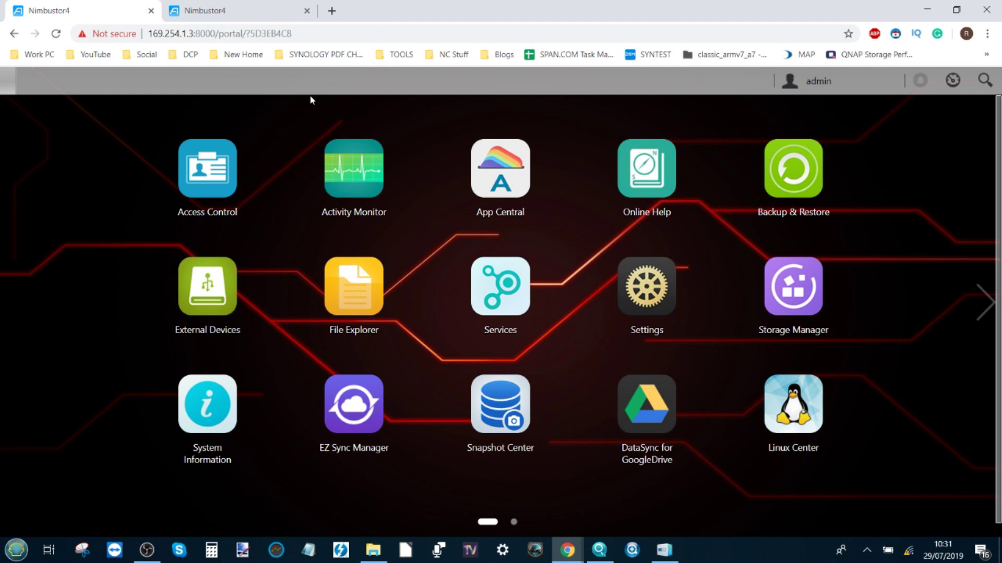
left_click(793, 299)
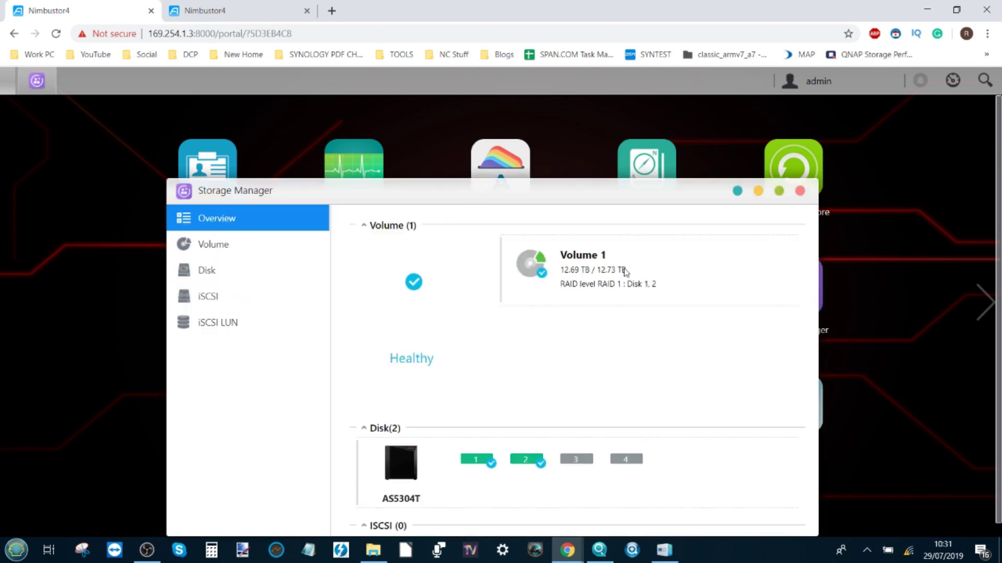
left_click(248, 280)
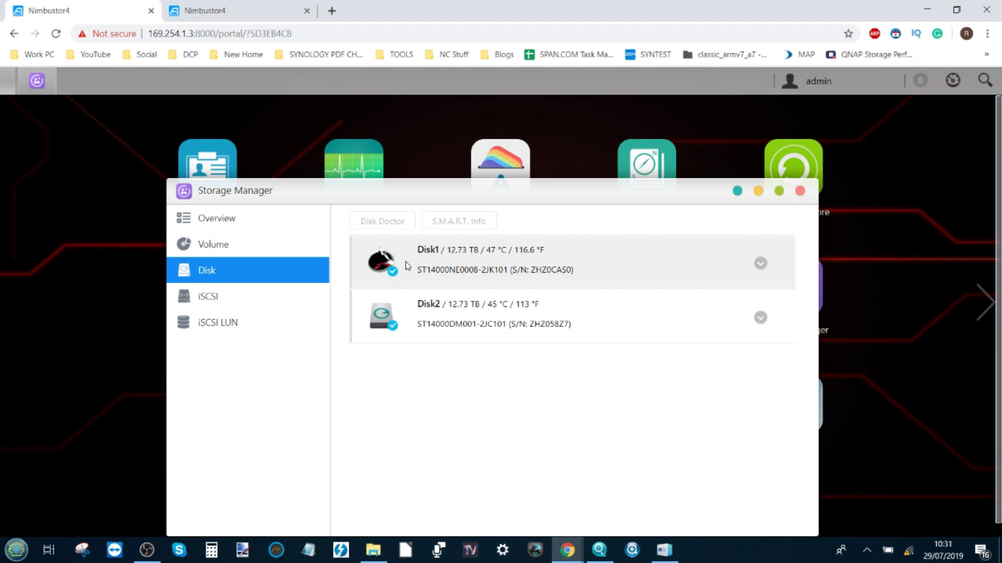
- Expand Disk1's full details, then show the volume list with Volume 1 in RAID 1
left_click(459, 263)
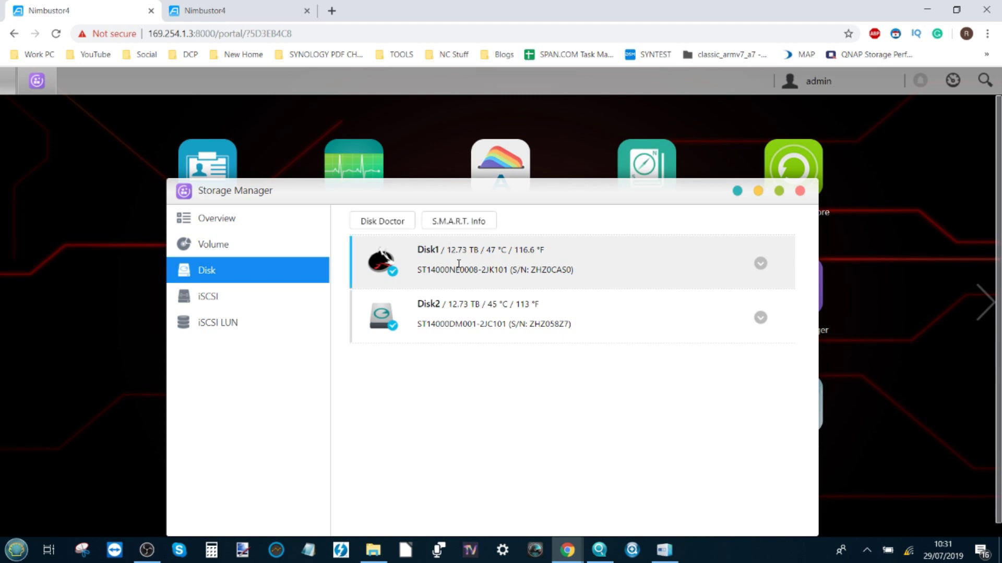
left_click(761, 264)
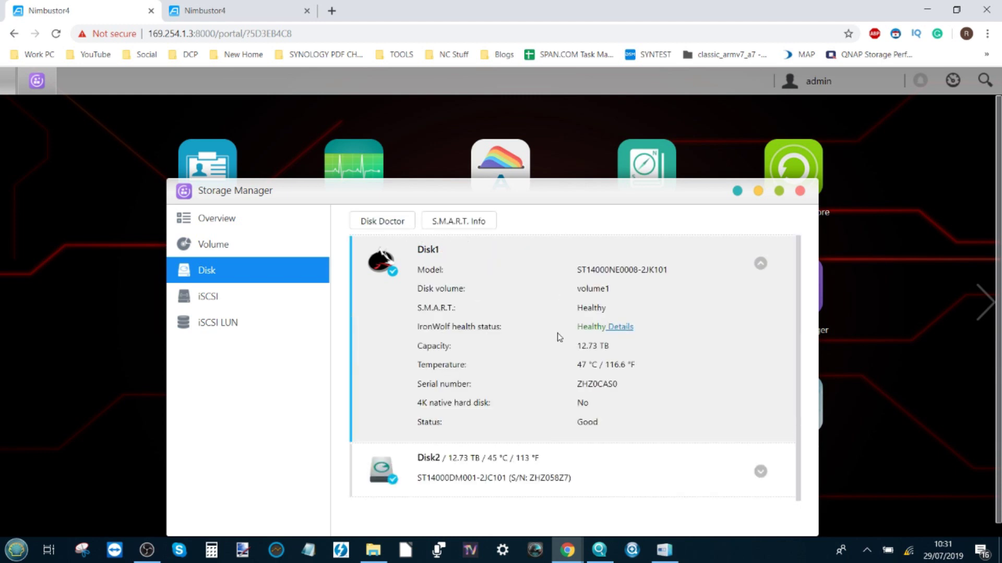
left_click(250, 246)
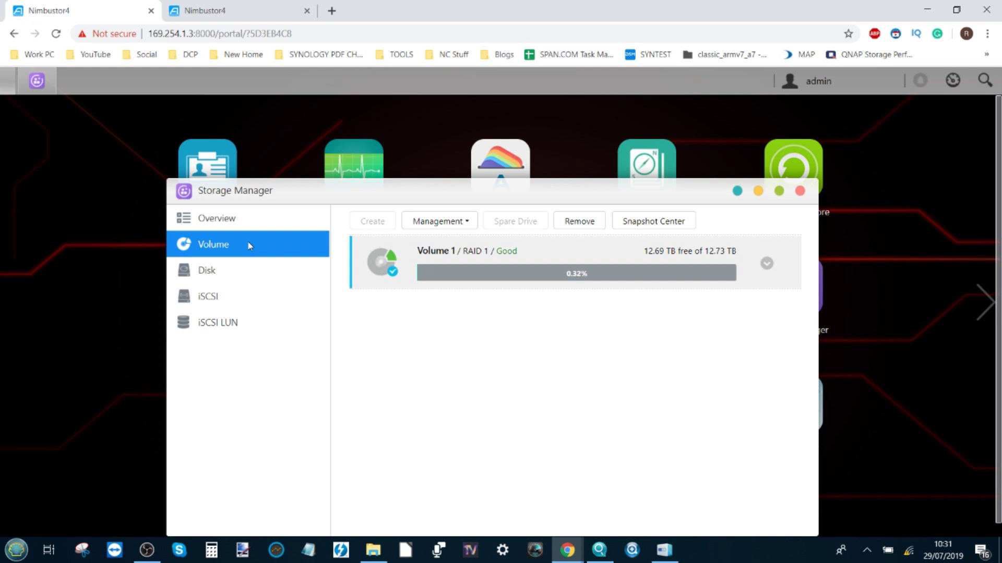
- Expand Volume 1's RAID 1 details, then return to Overview showing it Healthy across disks 1 and 2
left_click(766, 264)
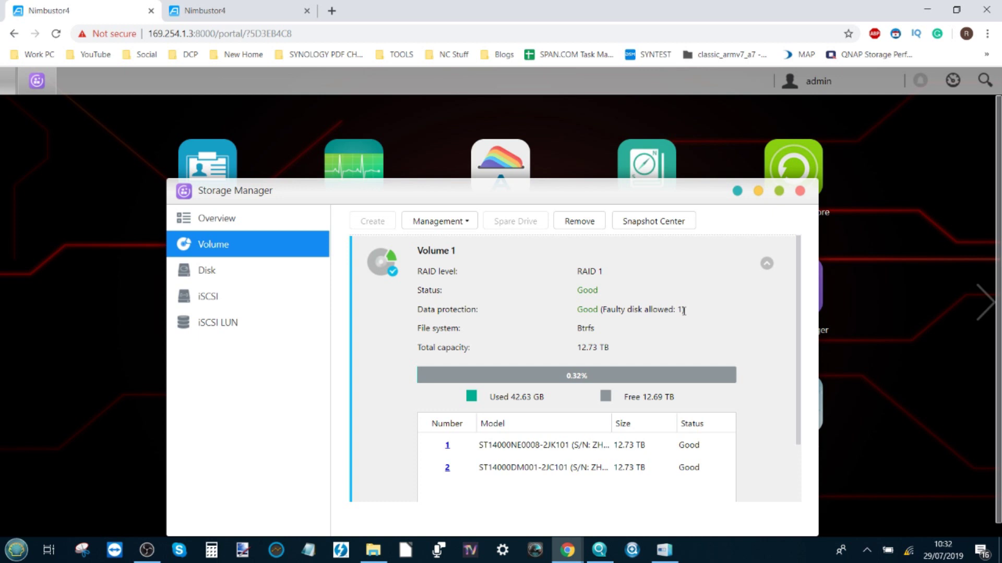
left_click(233, 221)
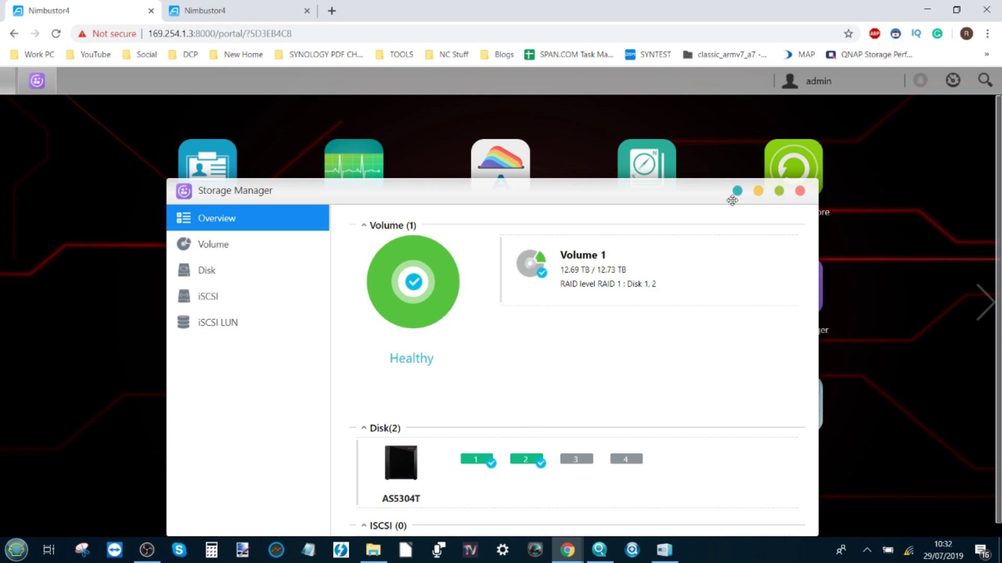
- Close Storage Manager, launch and reposition AJA System Test, then bring the ADM browser back
left_click(800, 192)
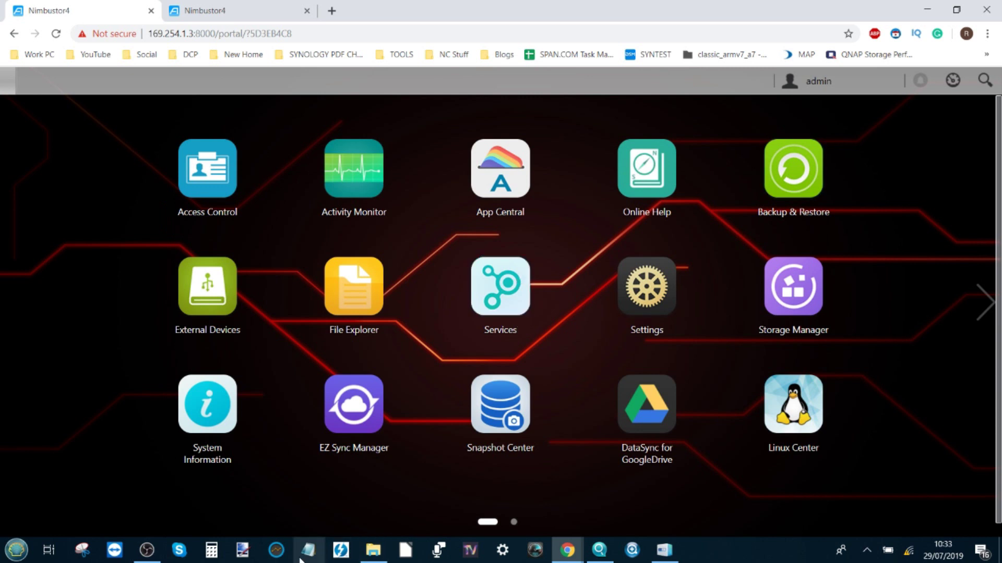
left_click(282, 554)
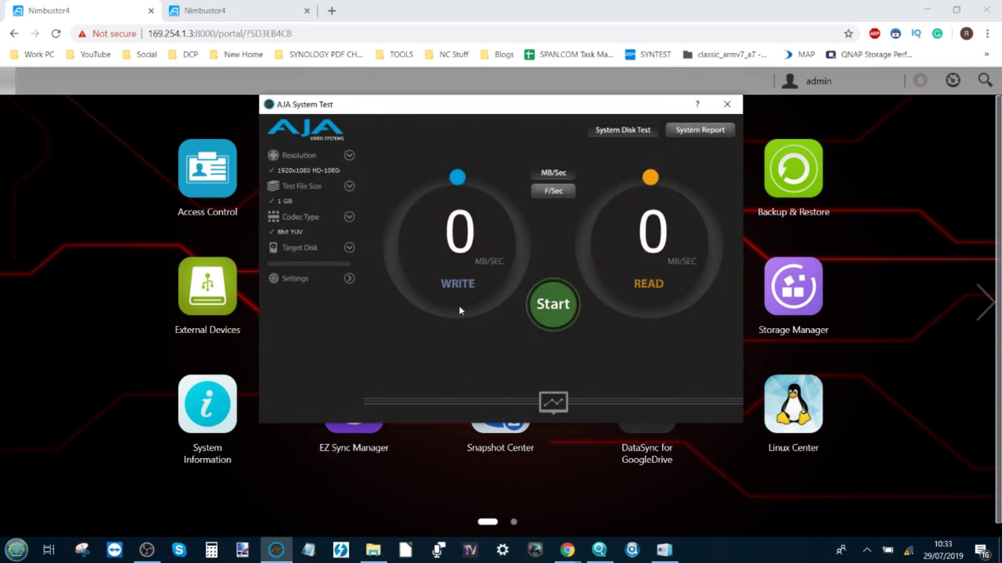
left_click_drag(379, 107, 372, 151)
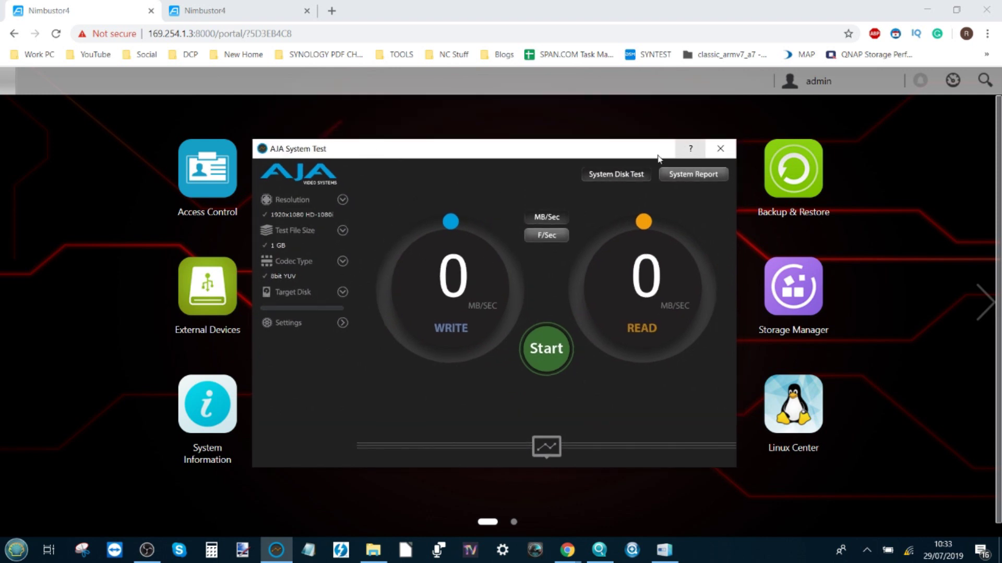
left_click(893, 342)
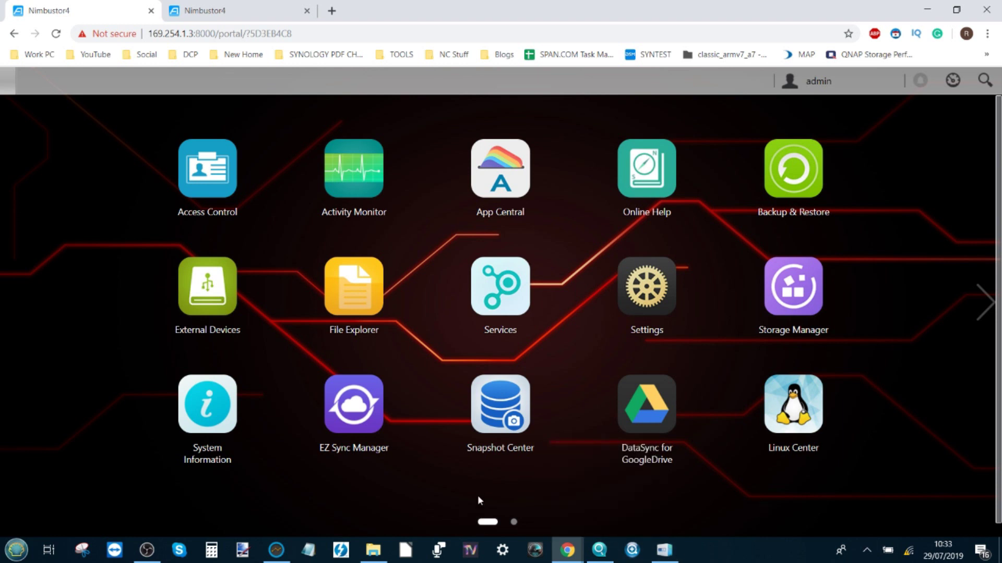
- Open Network Connections and bring up the Ethernet 4 (Solo 10G) adapter's properties
left_click(16, 550)
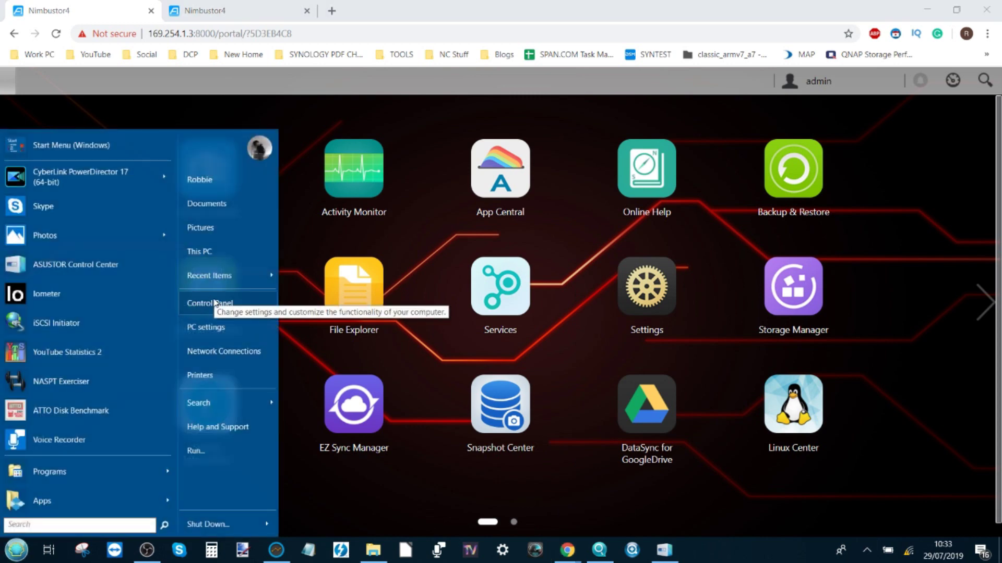
left_click(230, 352)
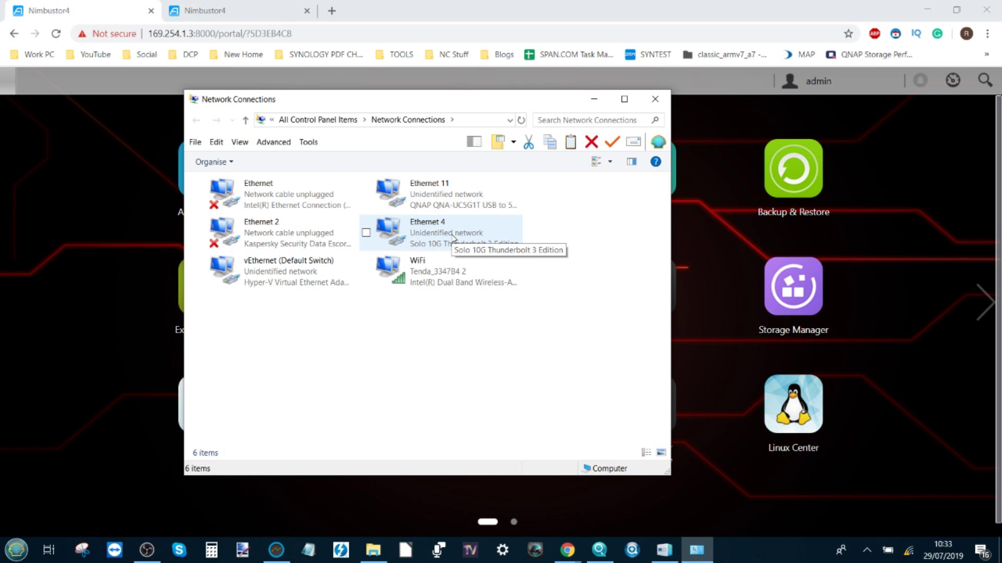
right_click(452, 237)
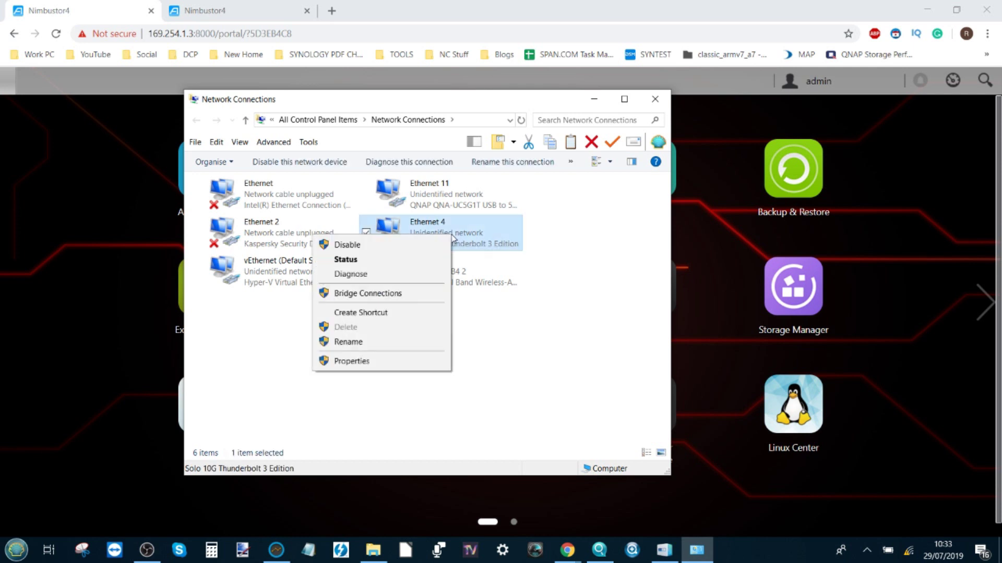
left_click(352, 361)
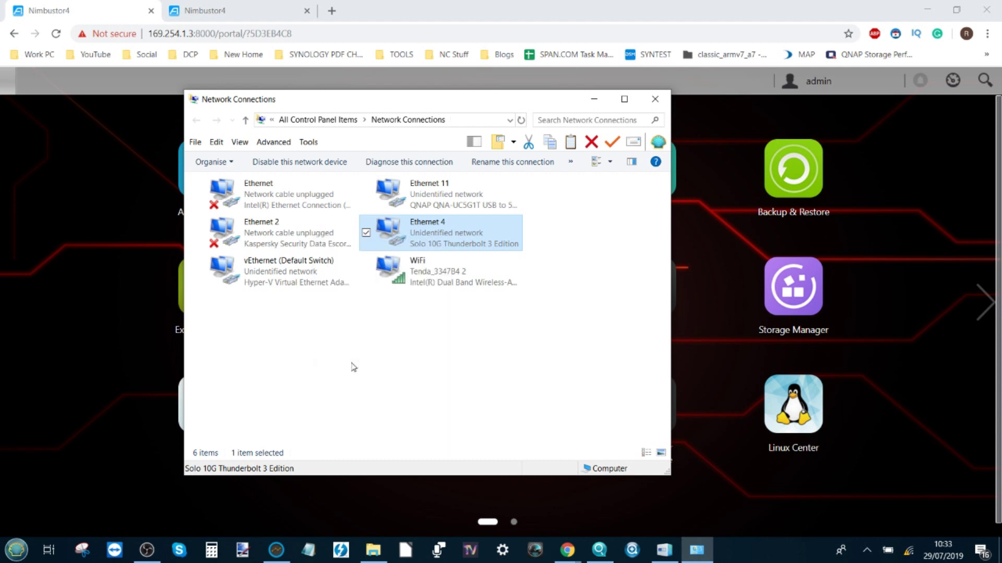
- Verify the Solo 10G adapter's advanced Jumbo Packet value is 9014 Bytes, then cancel out unchanged
left_click(389, 230)
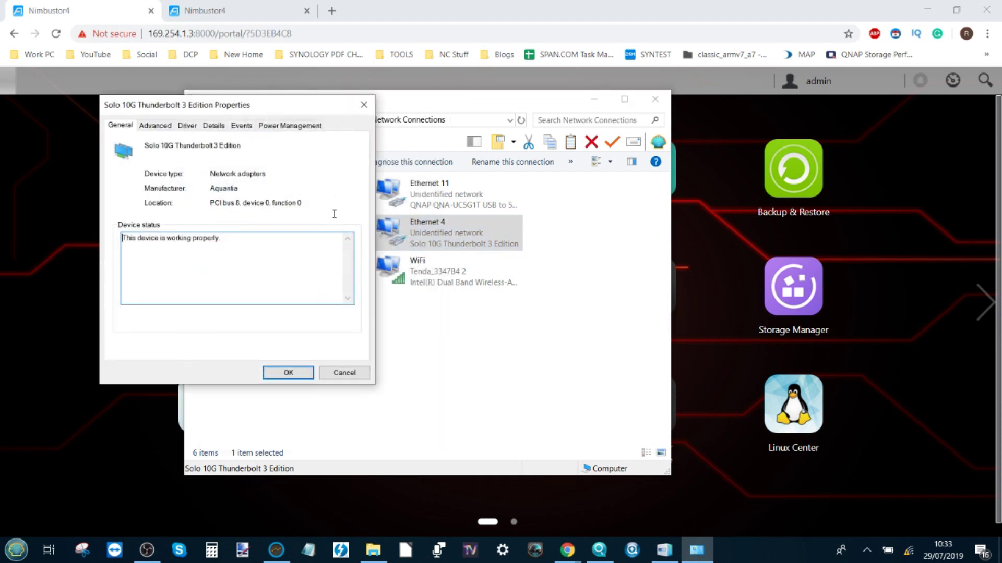
left_click(156, 126)
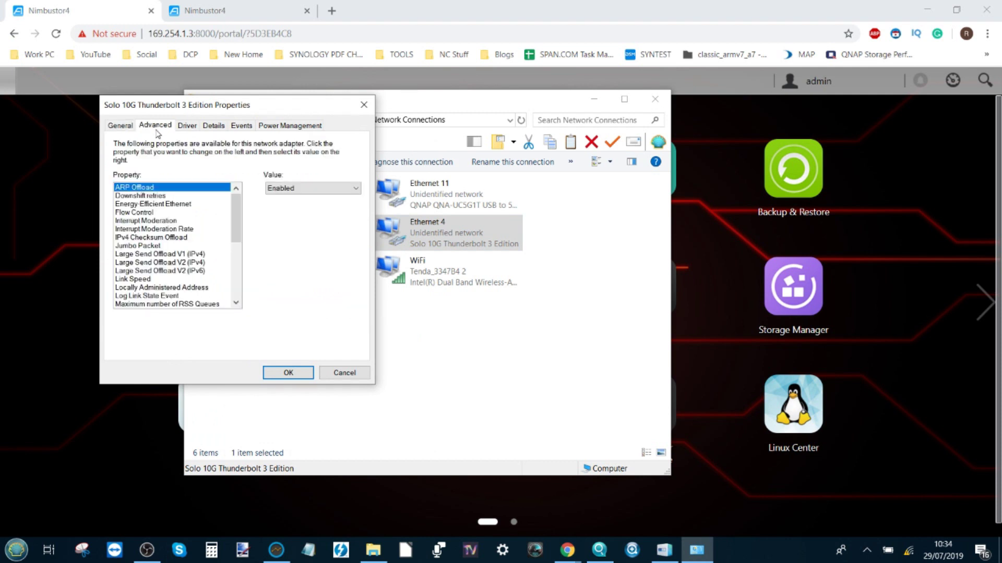
left_click(137, 246)
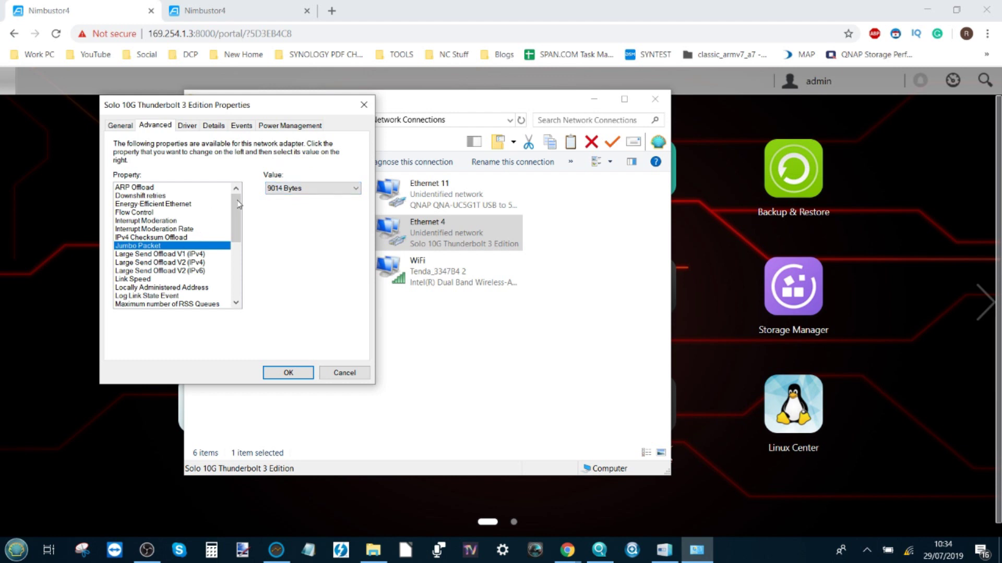
left_click(285, 189)
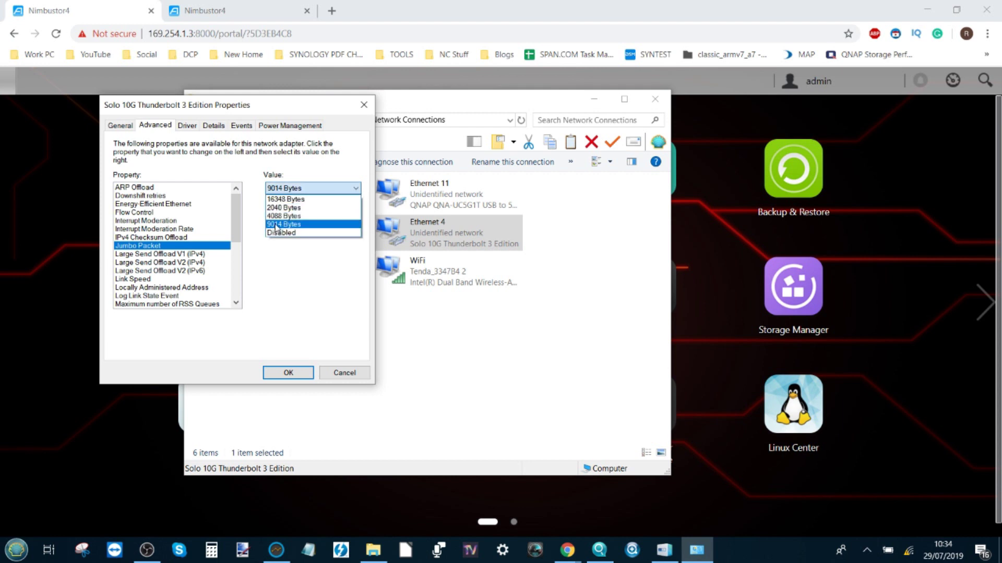
left_click(274, 253)
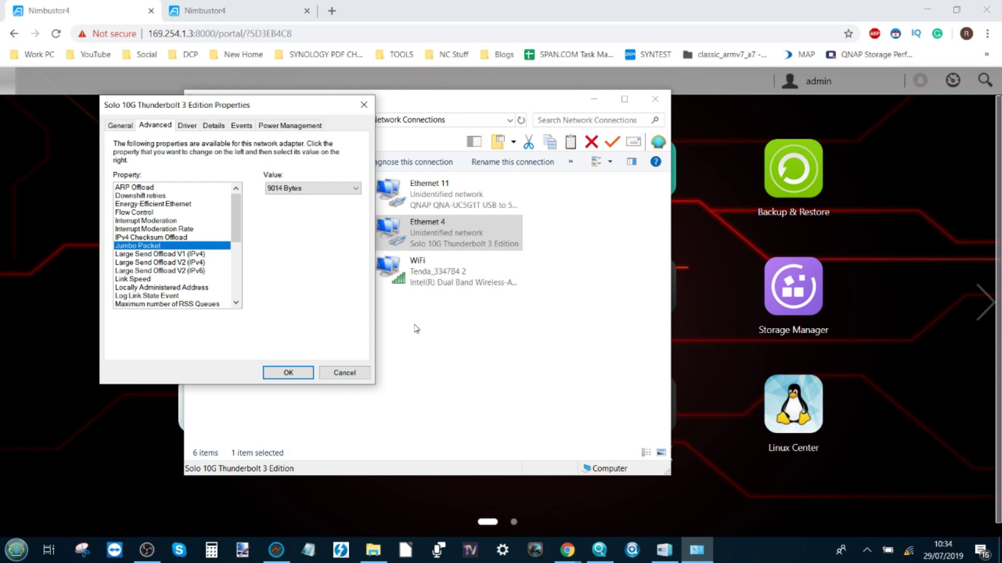
left_click(344, 373)
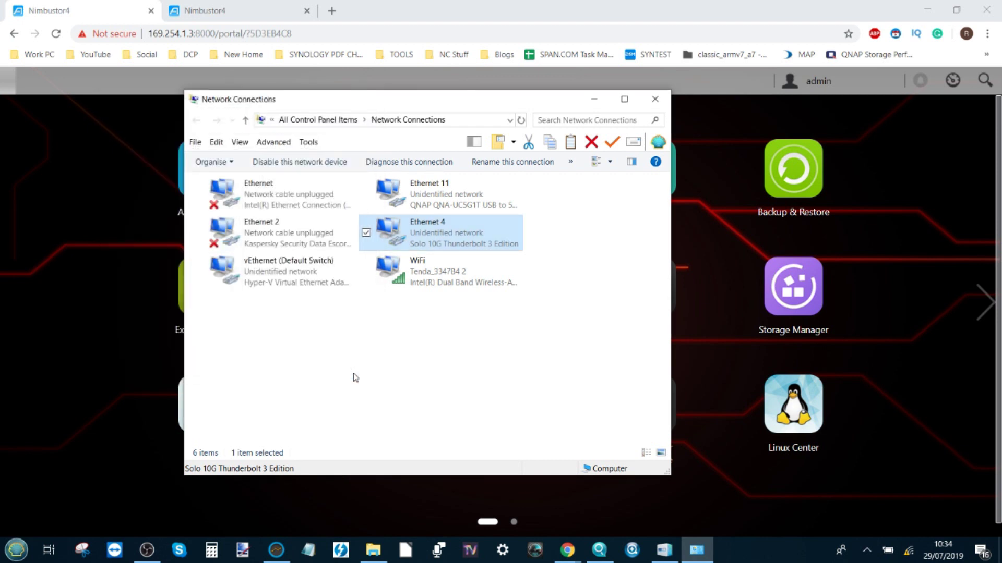
- Close Network Connections and open ADM Settings to the Network interface list
left_click(660, 100)
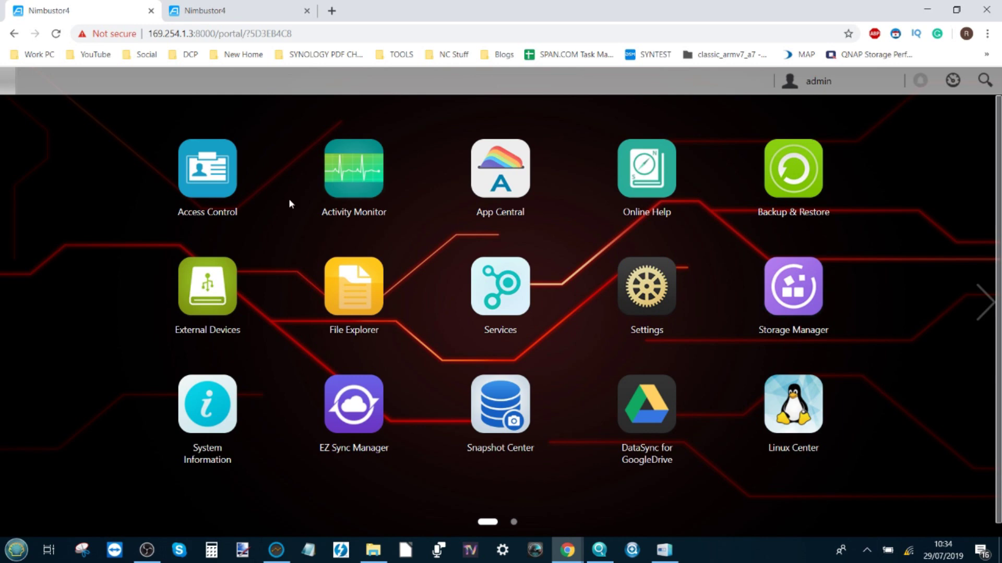
left_click(660, 282)
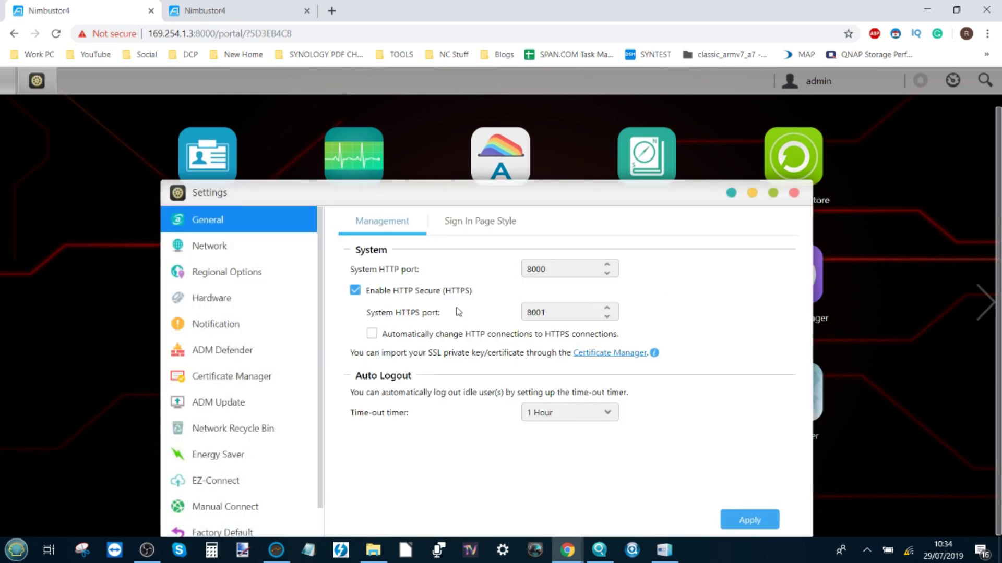
left_click(233, 252)
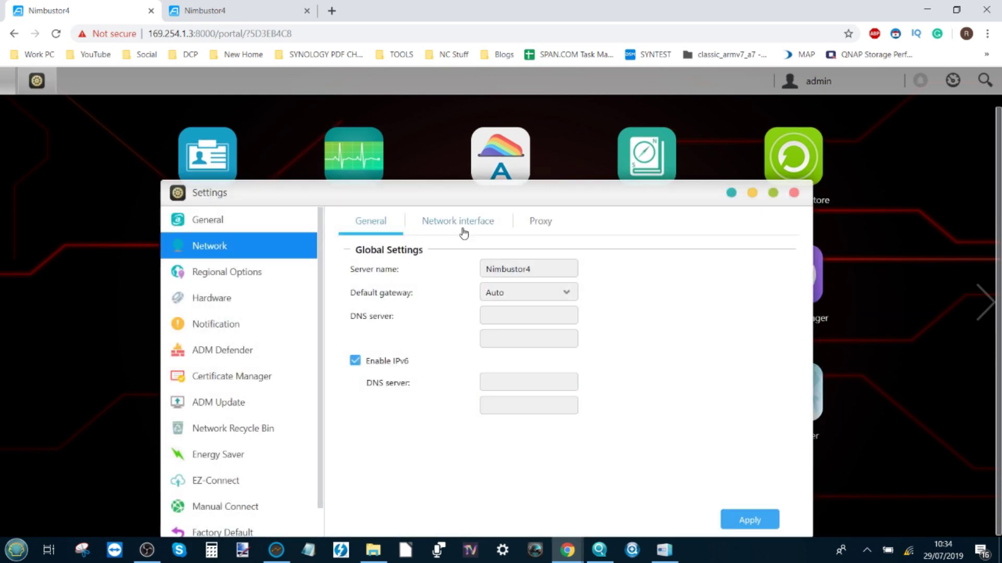
left_click(463, 228)
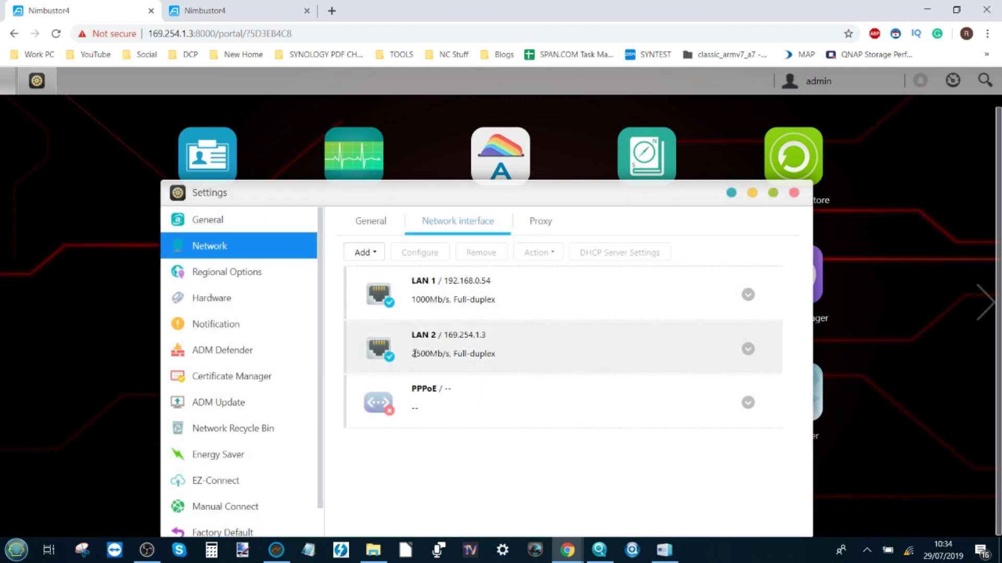
- Review LAN 2's manual 169.254.1.3 IPv4 and 9000 MTU, then cancel and collapse it
left_click(748, 349)
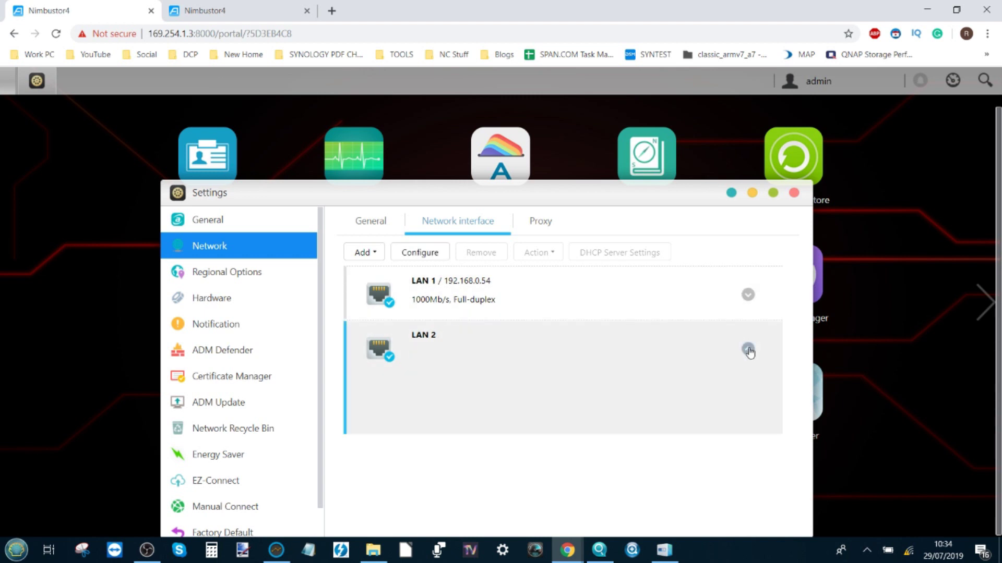
left_click(421, 254)
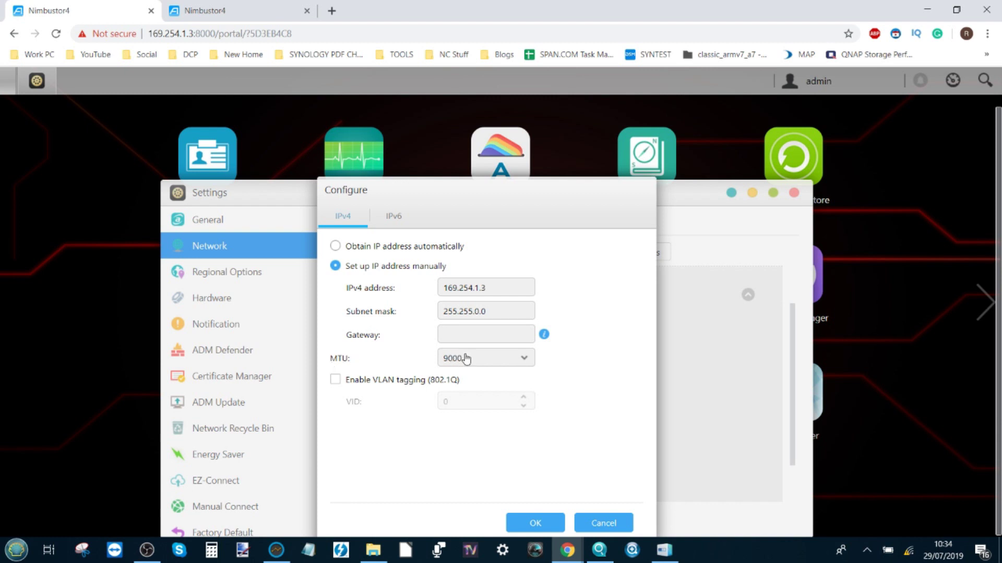
left_click(601, 523)
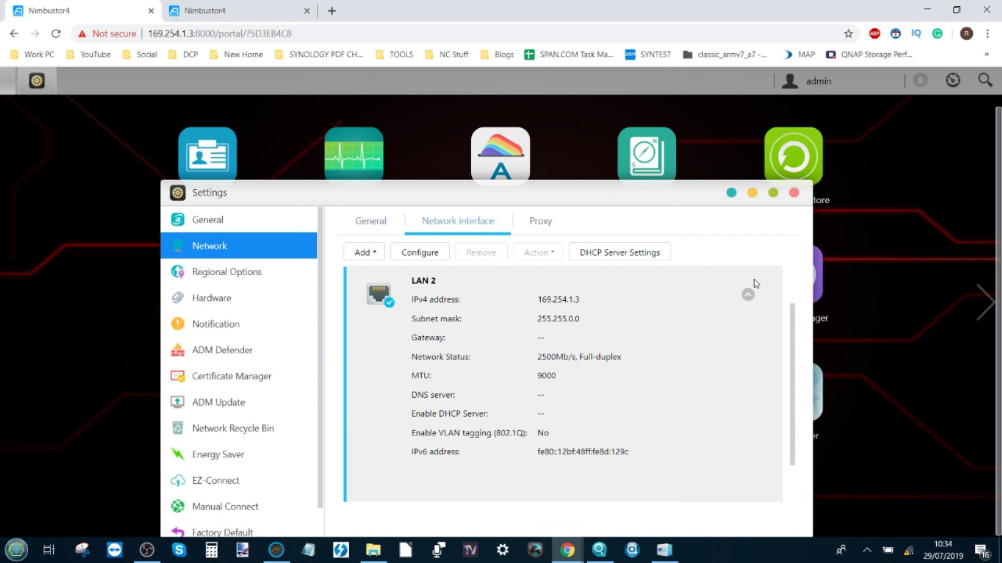
left_click(748, 296)
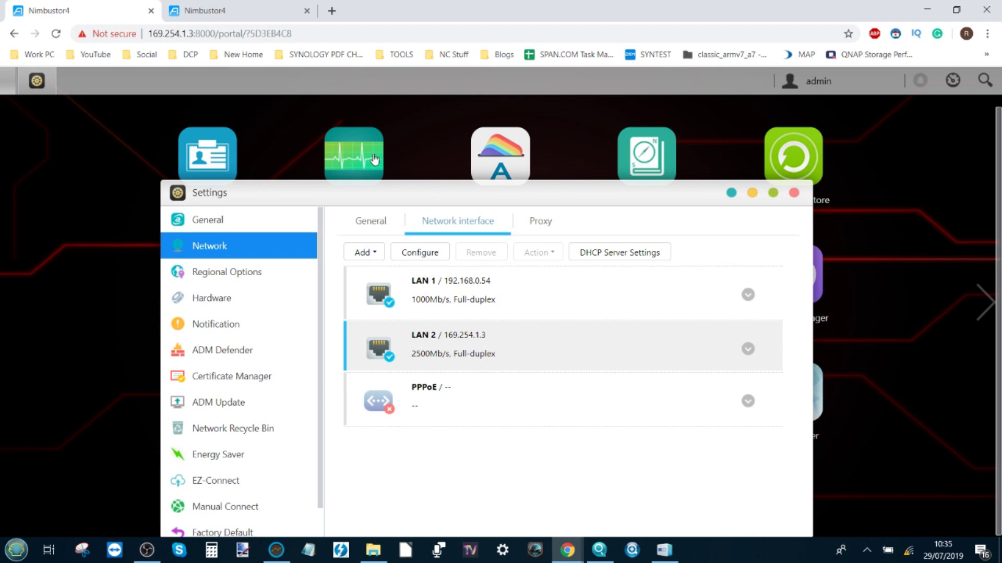
- Flip between the 192.168.0.54 and 169.254.1.3 portal tabs to compare them
left_click(198, 8)
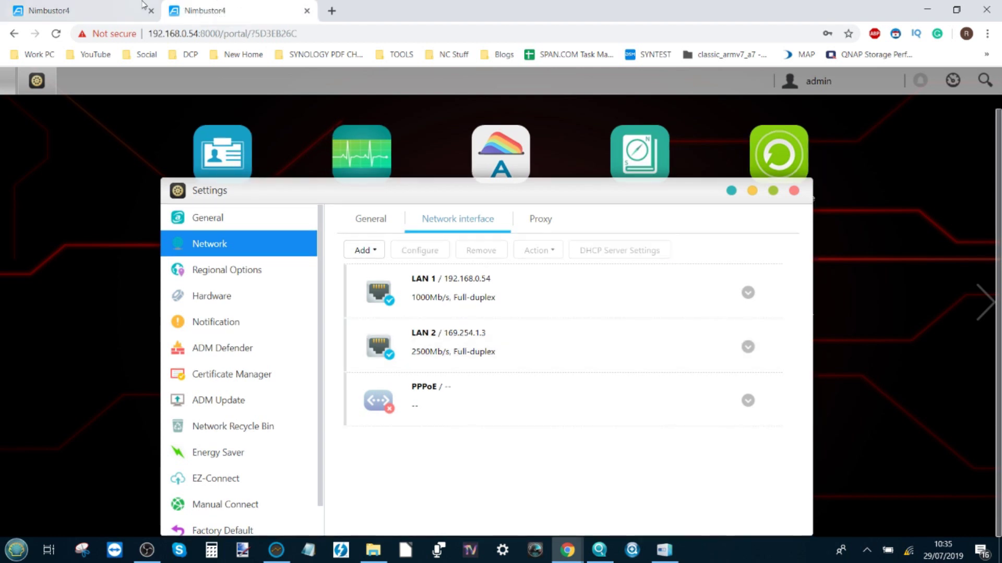
left_click(120, 10)
left_click(212, 10)
left_click(112, 9)
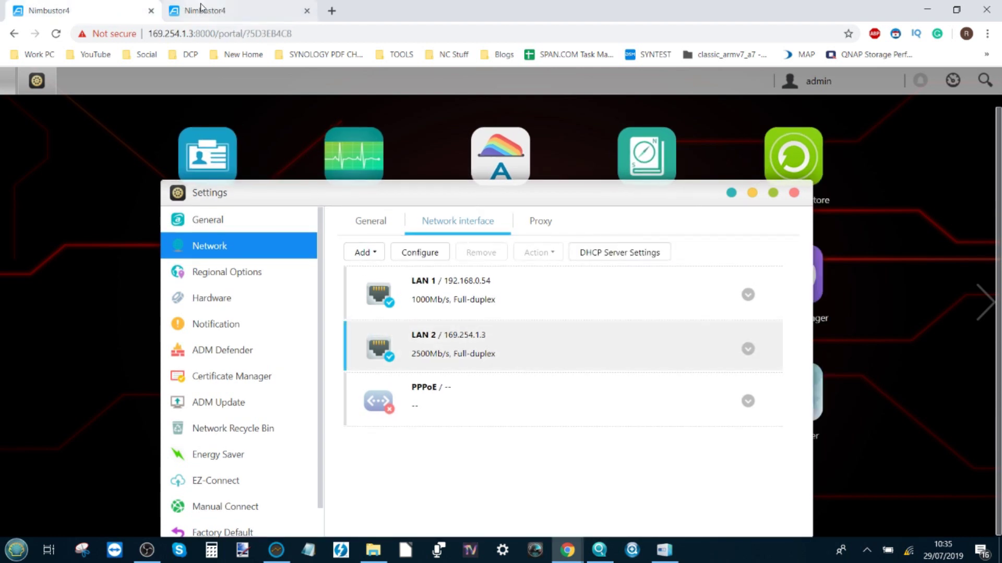
left_click(198, 9)
left_click(120, 10)
left_click(137, 8)
left_click(224, 10)
left_click(138, 9)
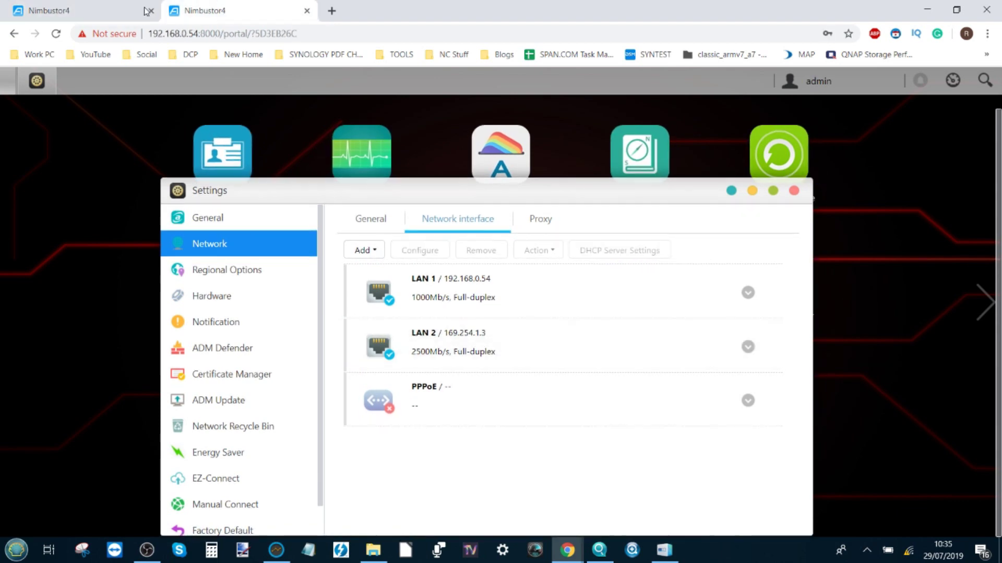
left_click(217, 8)
left_click(137, 6)
left_click(137, 6)
left_click(204, 8)
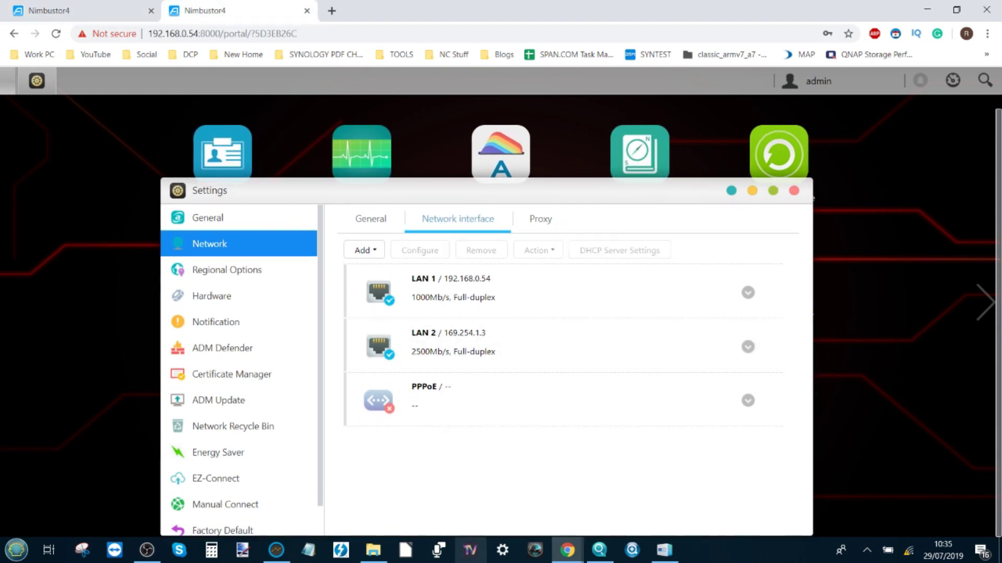
- Check This PC's mapped drives, then close Settings on the 169.254.1.3 portal
left_click(370, 554)
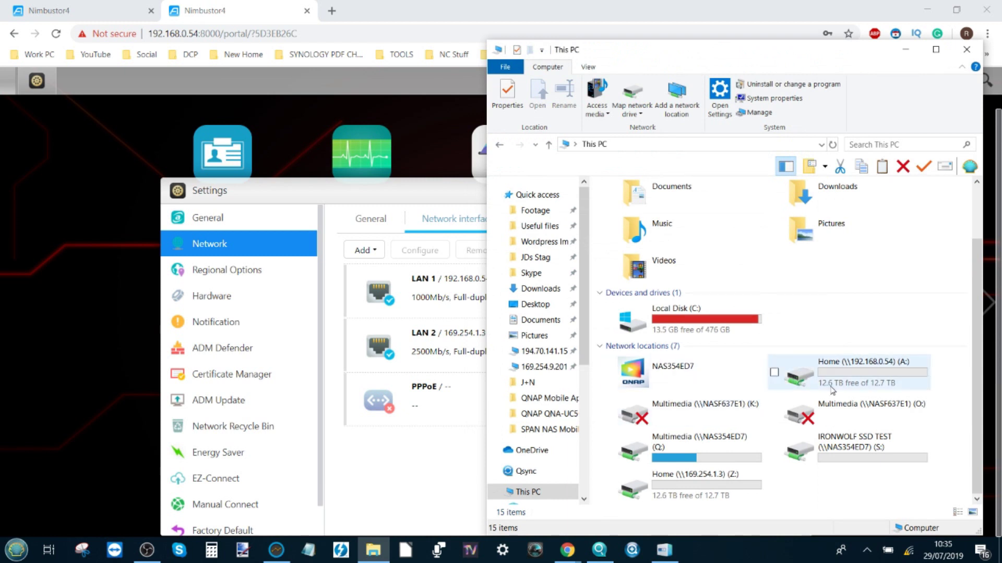
left_click(416, 465)
left_click(99, 11)
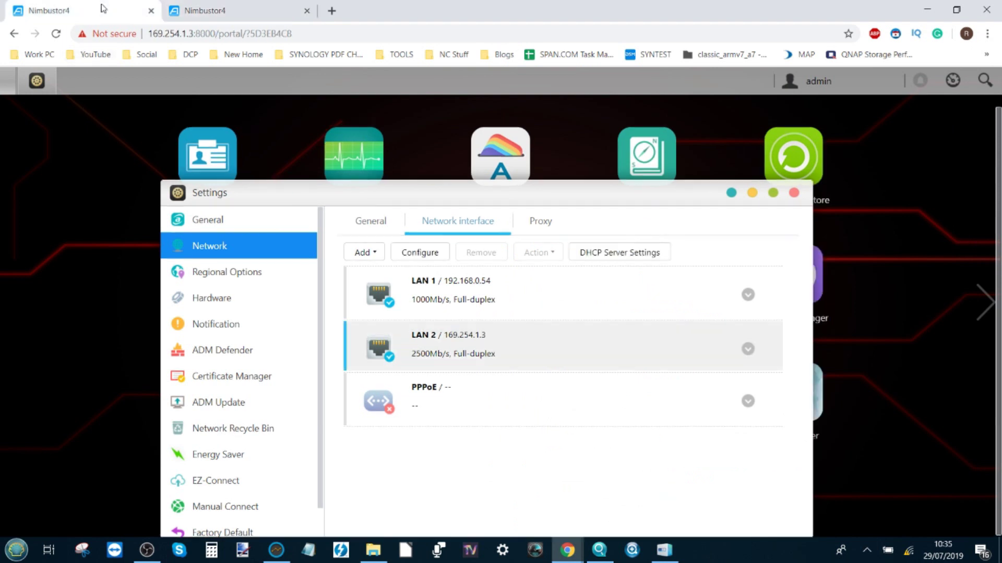
left_click(793, 192)
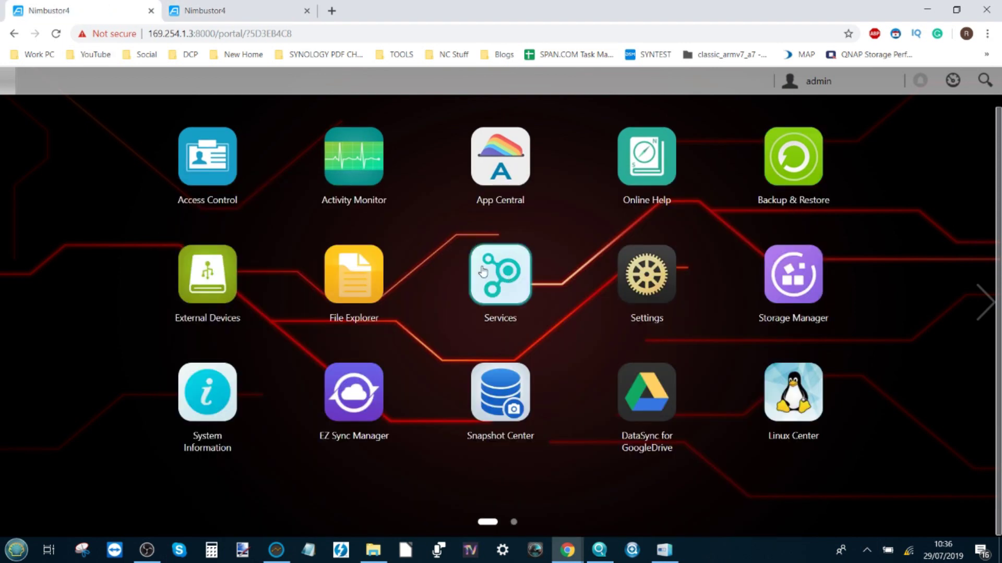
left_click(797, 293)
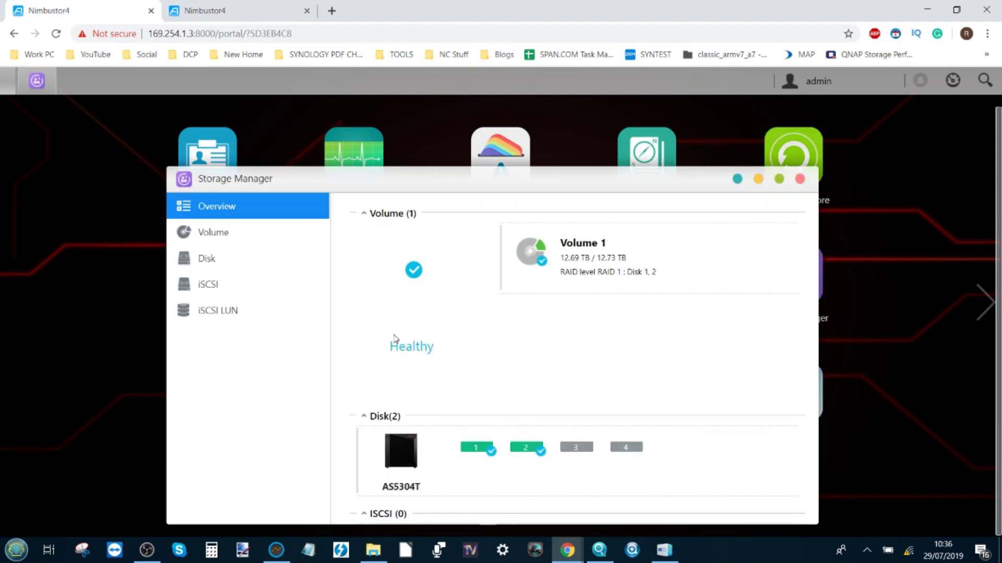
left_click(799, 179)
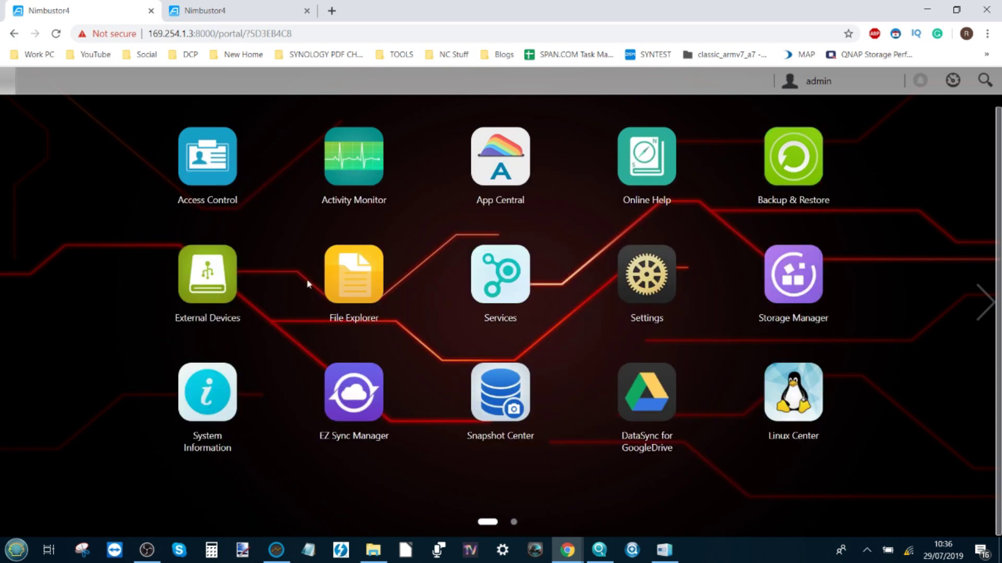
left_click(360, 280)
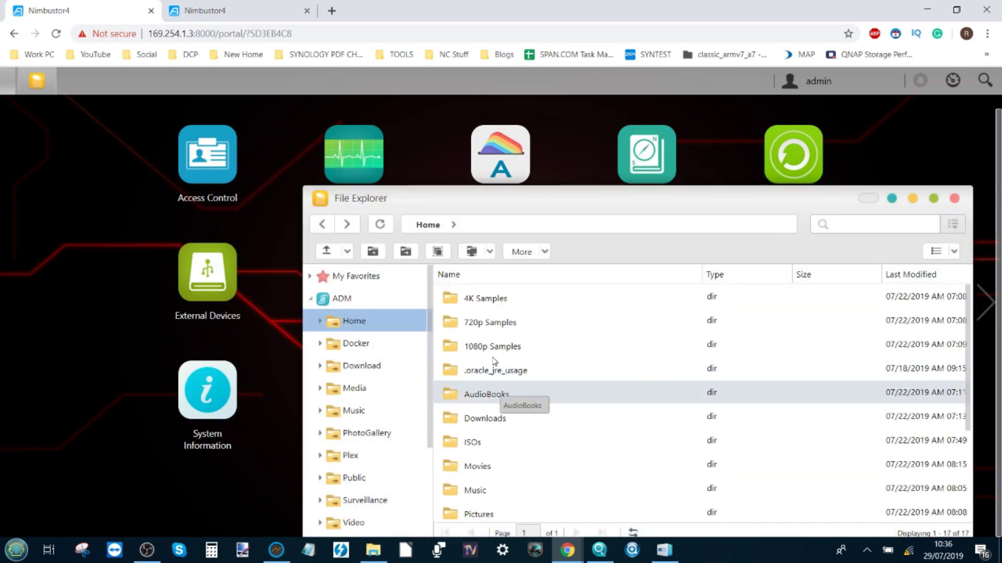
scroll(570, 464, "down", 3)
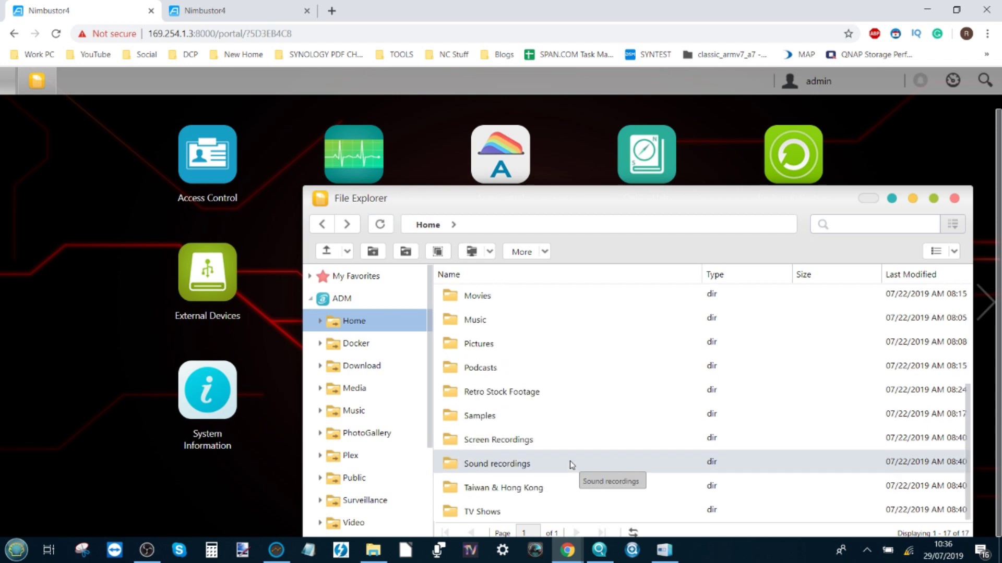
scroll(571, 464, "up", 3)
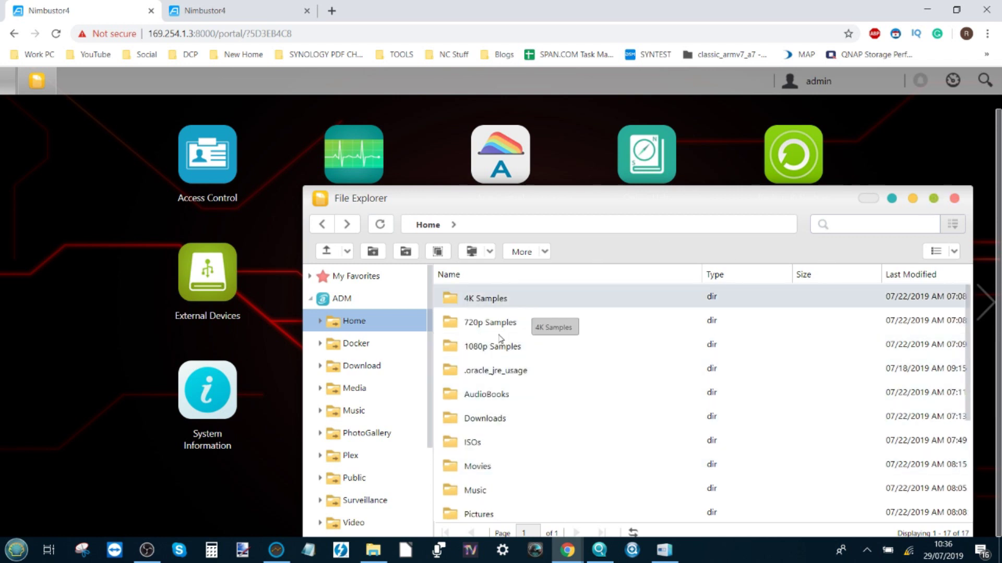
left_click_drag(480, 202, 384, 162)
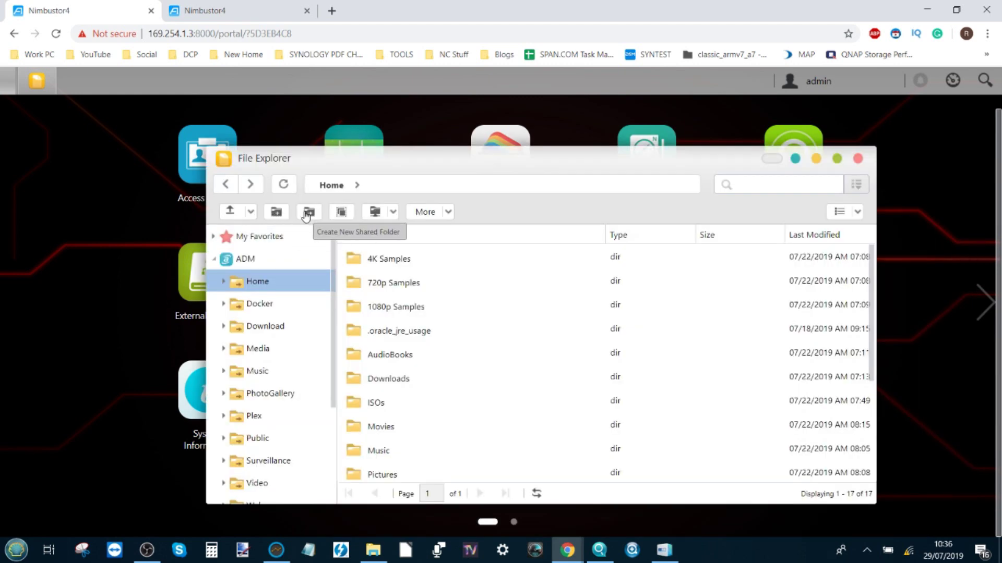
left_click(308, 212)
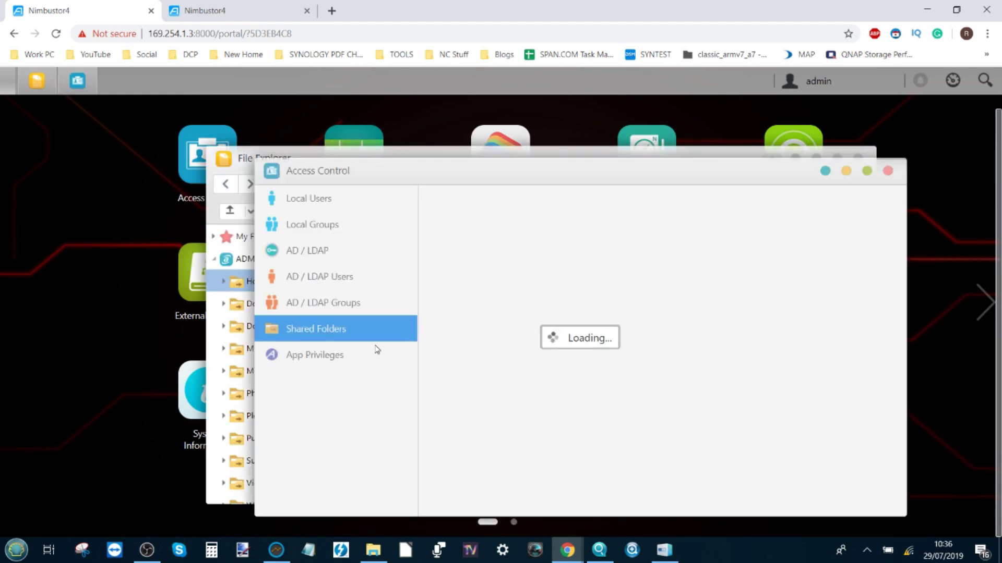
scroll(518, 355, "down", 3)
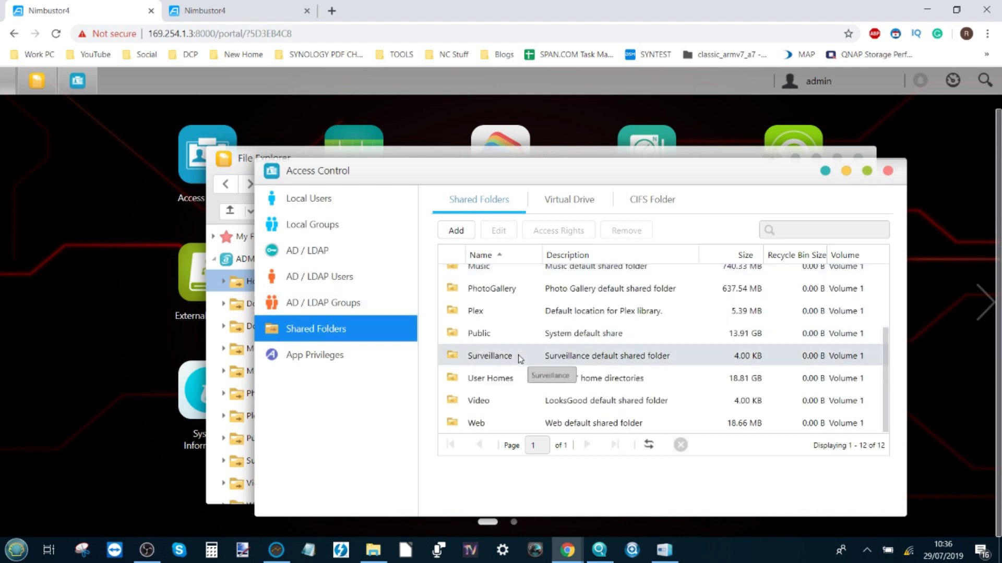
scroll(518, 354, "up", 3)
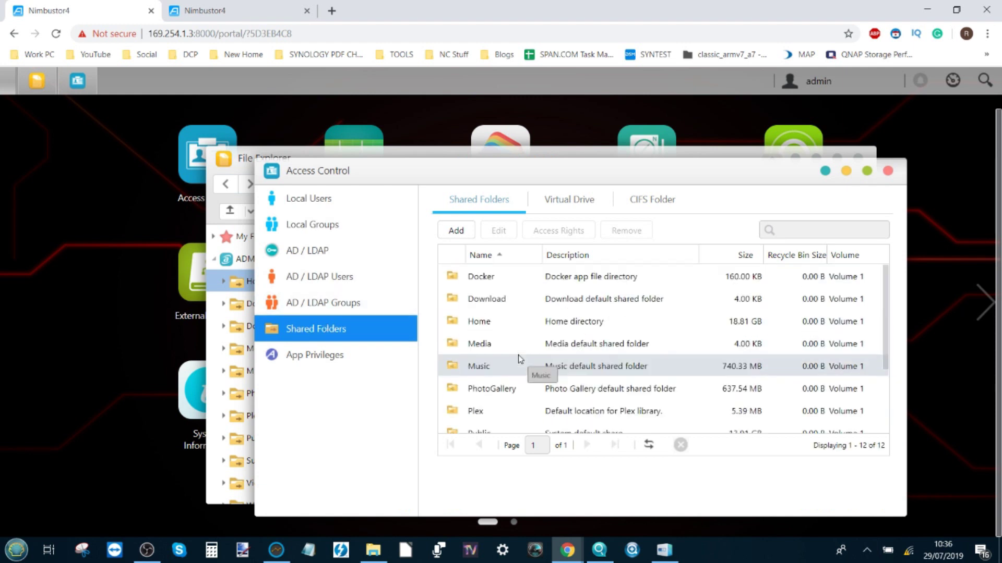
left_click(888, 172)
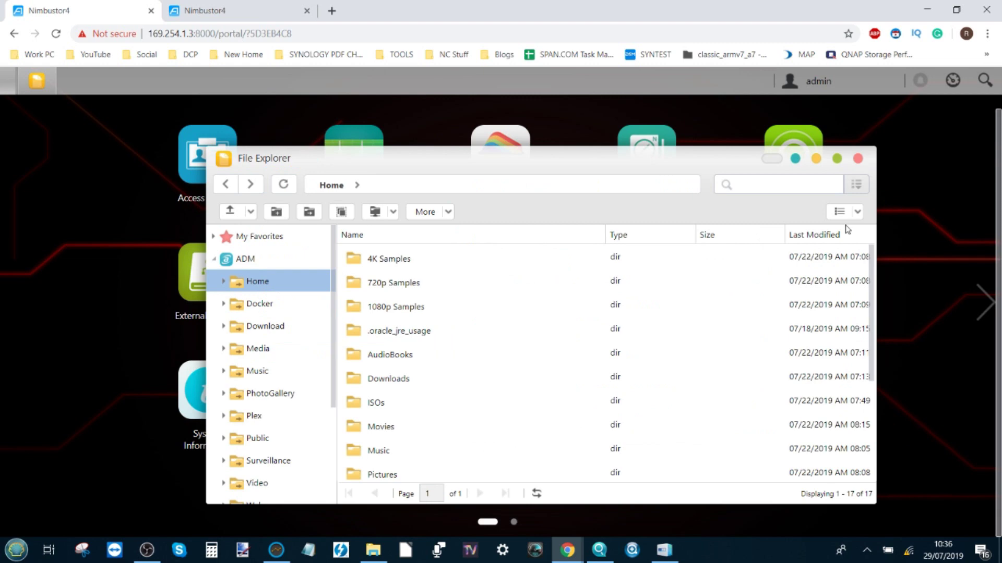
left_click(857, 158)
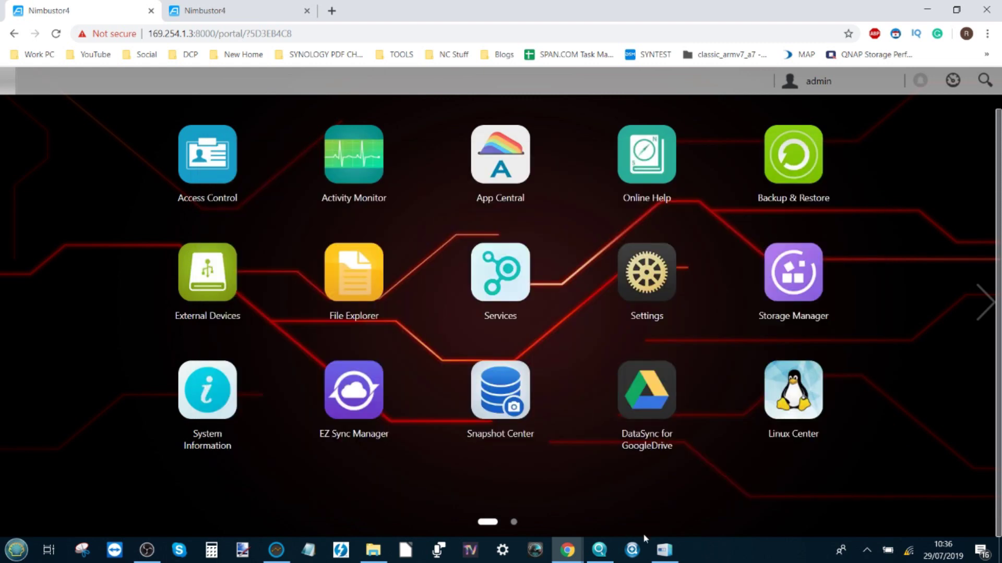
- In ASUSTOR Control Center, scan the network and stop it once Nimbustor4 at 192.168.0.54 appears
left_click(665, 554)
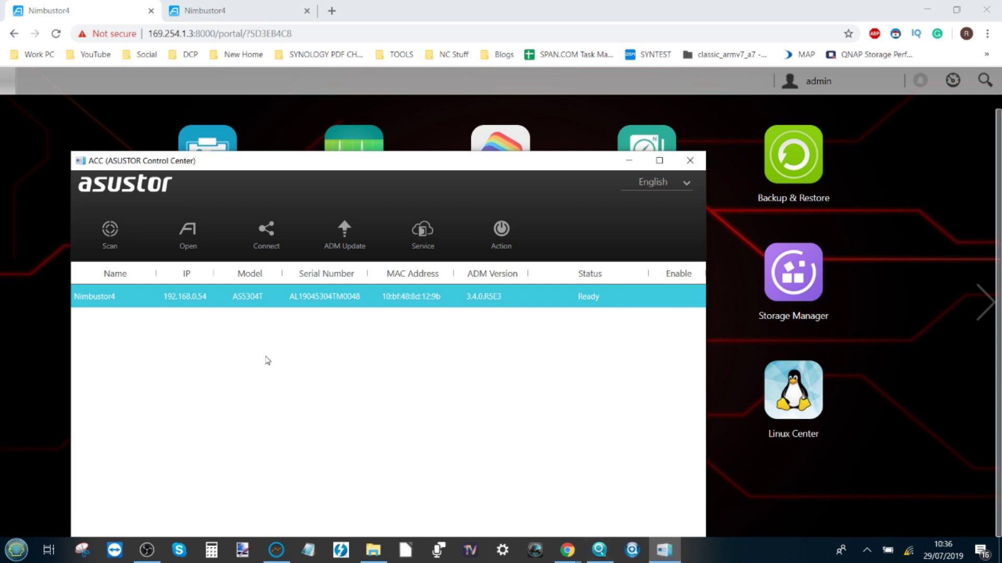
left_click(112, 245)
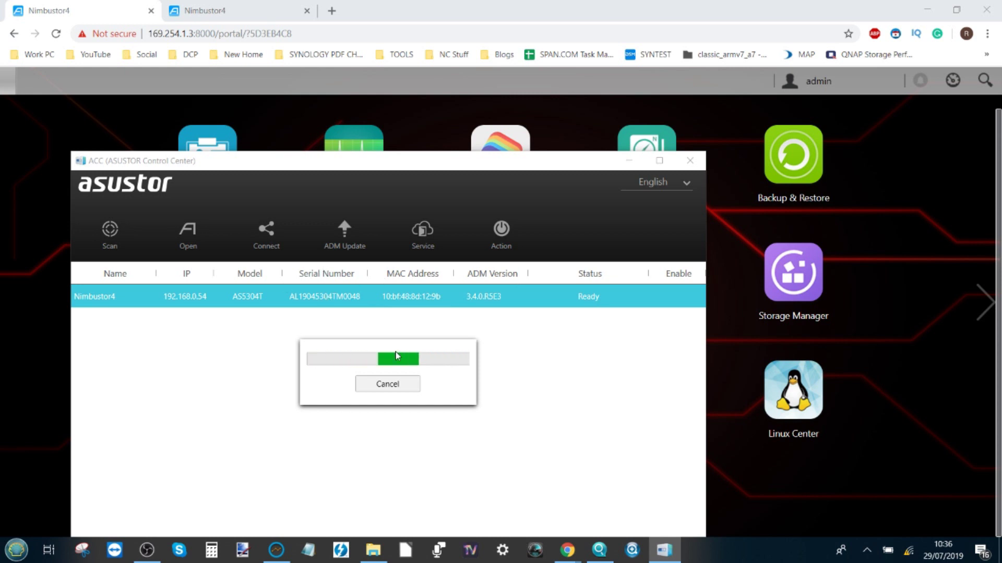
left_click(387, 384)
- Start Map Network Drive, log in with the NAS admin account and password, then cancel the mapping
left_click(266, 232)
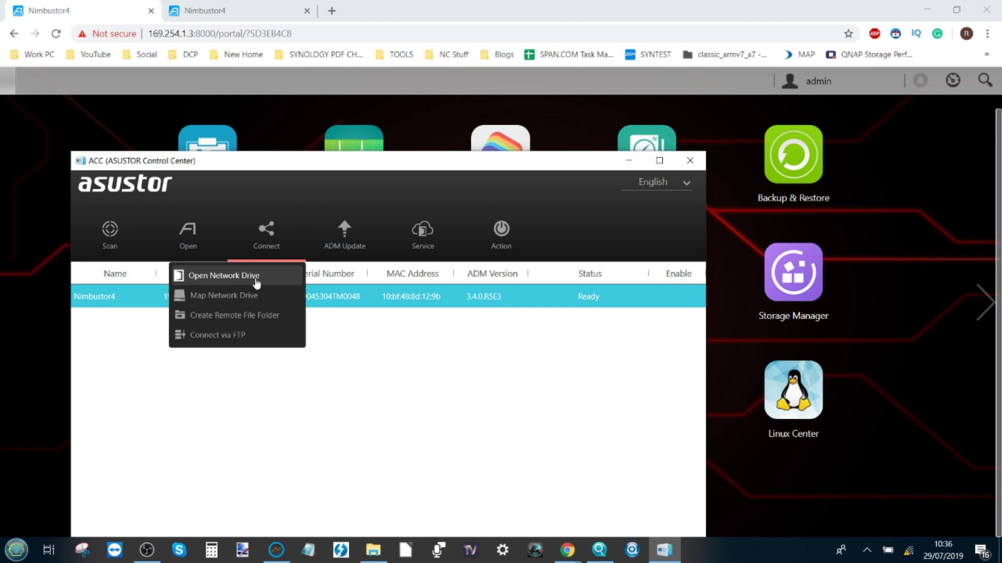
left_click(234, 296)
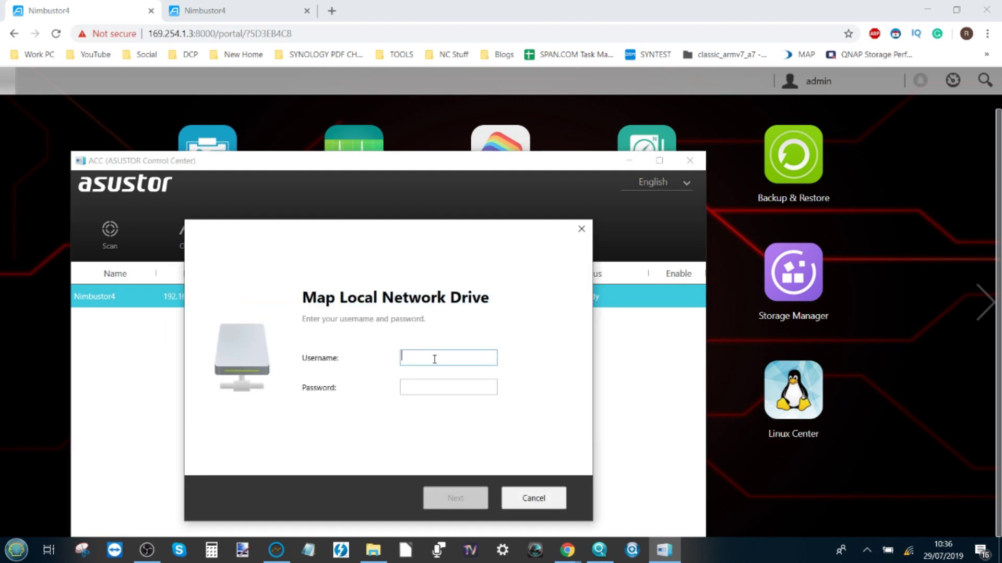
type("admin")
key("Tab")
type("••")
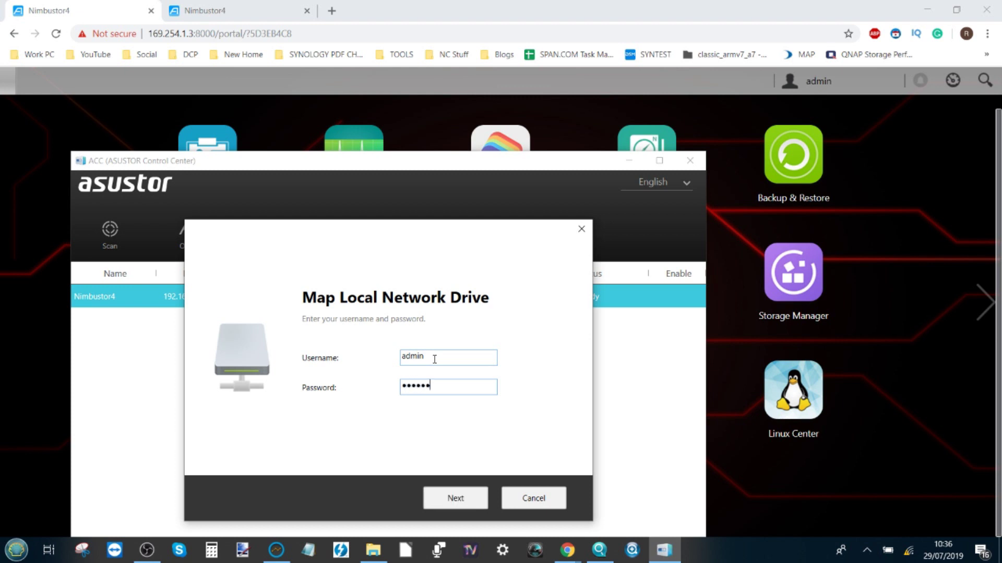
type("•••••••")
key("Return")
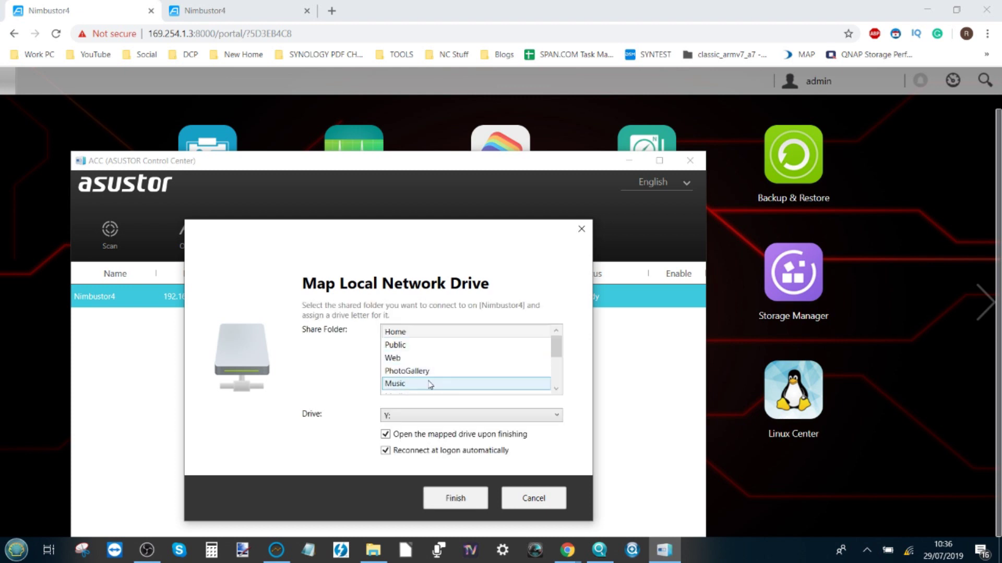
left_click_drag(560, 348, 557, 388)
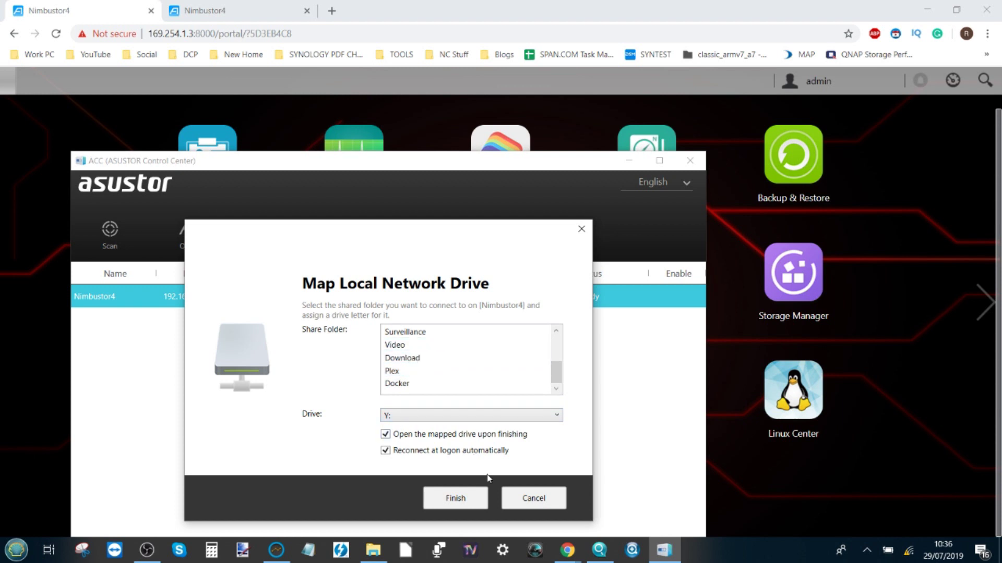
left_click(532, 504)
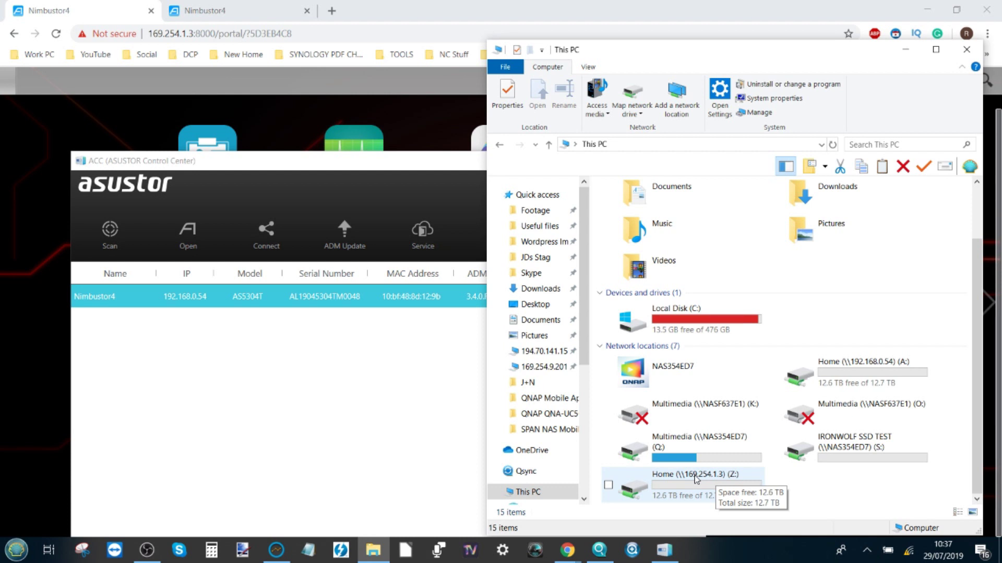
left_click(967, 49)
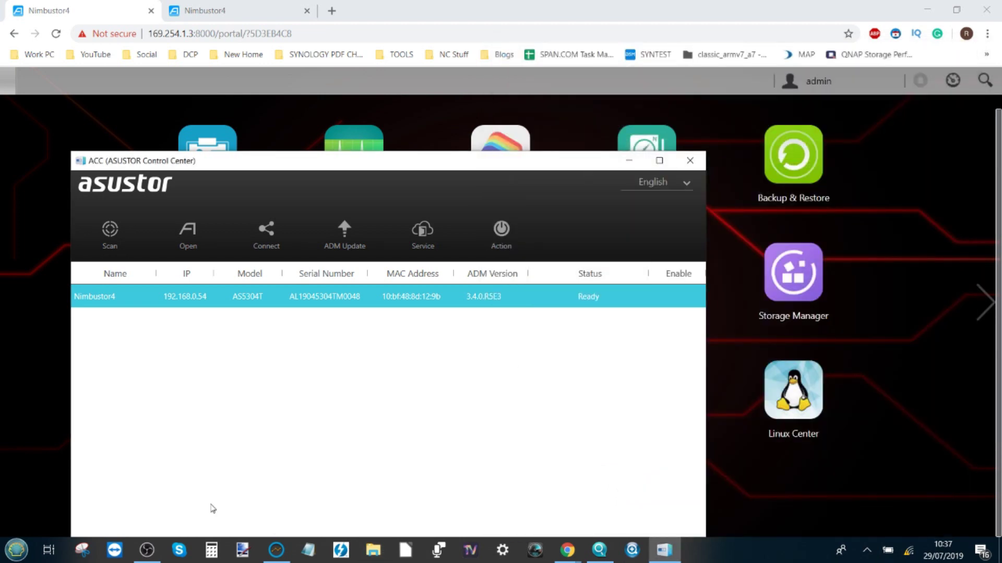
- Bring AJA System Test forward and choose Home Z:/ from its Target Disk list
left_click(276, 550)
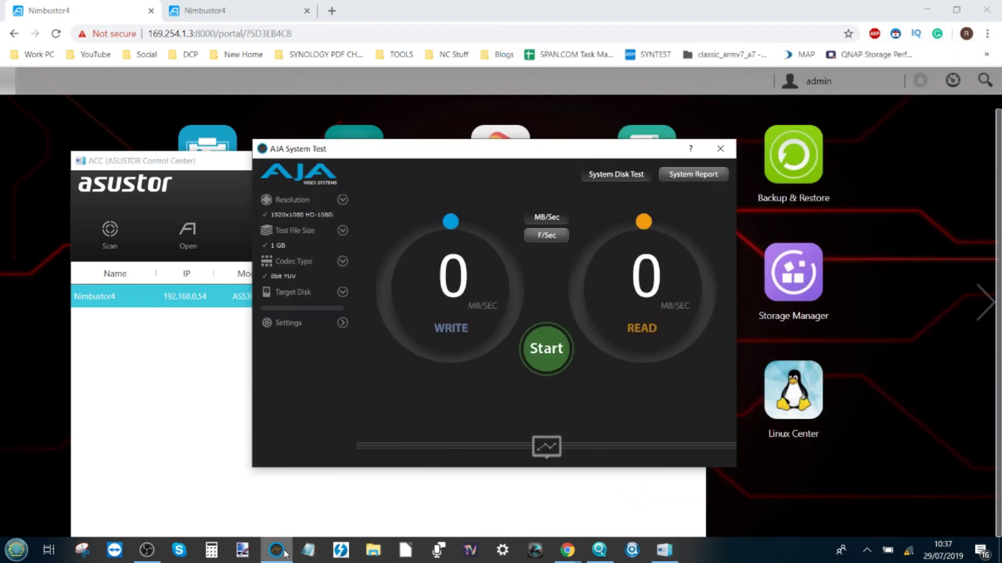
left_click(343, 292)
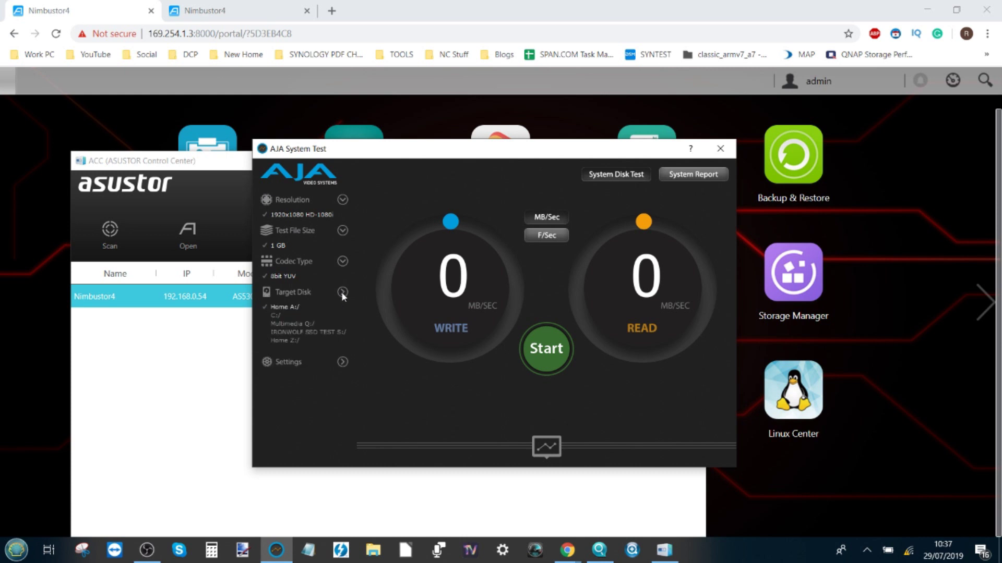
left_click(282, 341)
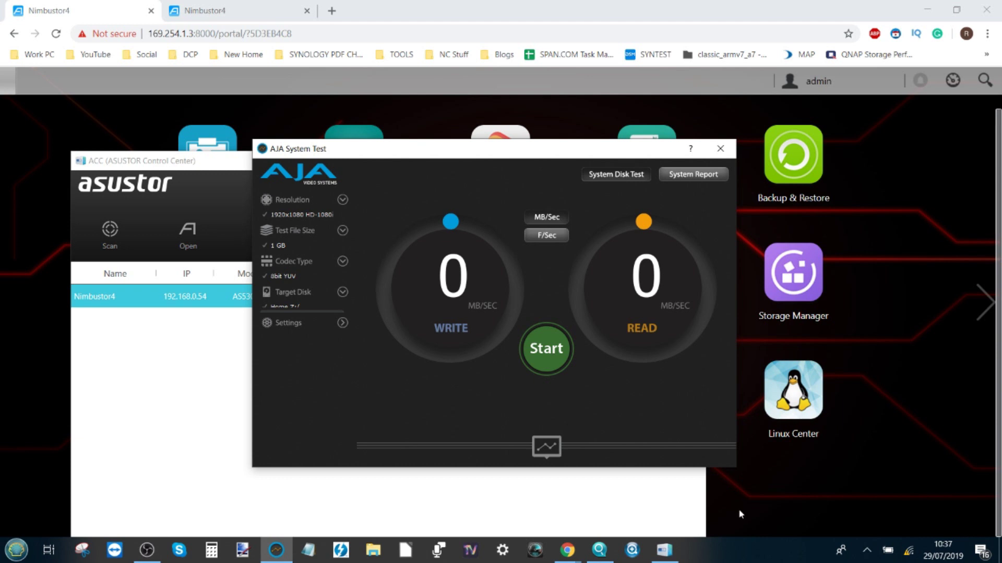
- Open Task Manager in the background, then start AJA's Z: test, about 218 MB/sec write and 173 MB/sec read
right_click(730, 555)
left_click(784, 487)
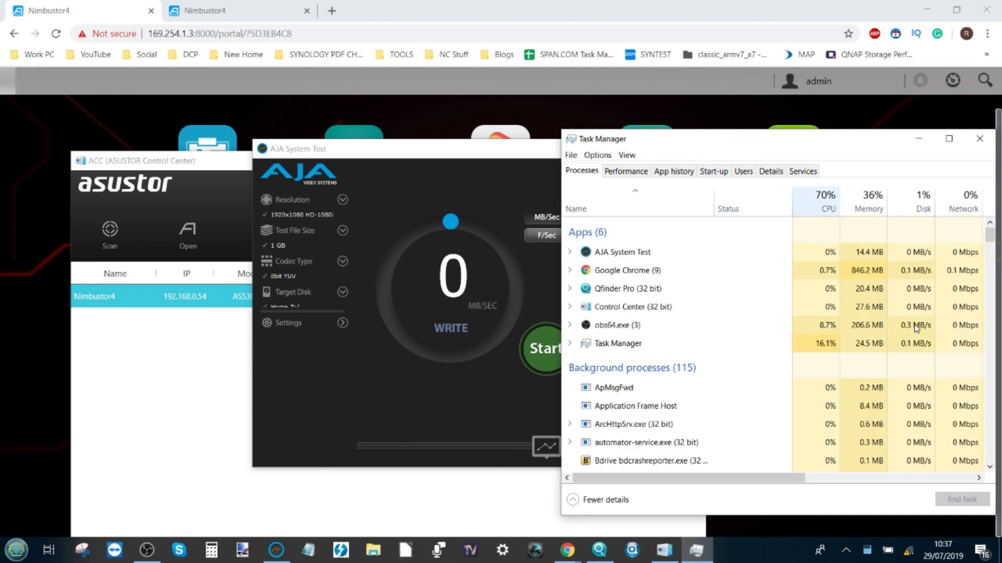
left_click(918, 138)
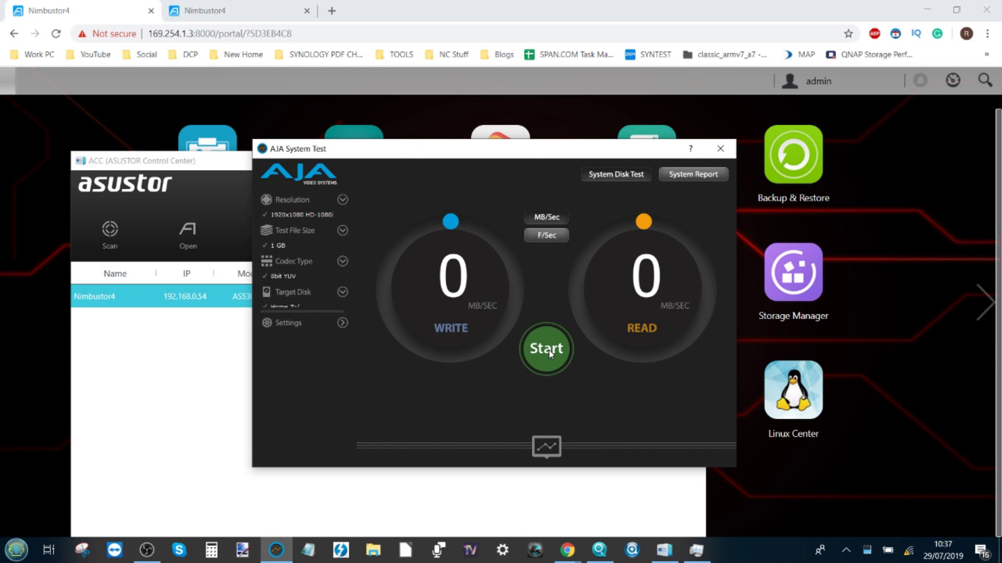
left_click(549, 349)
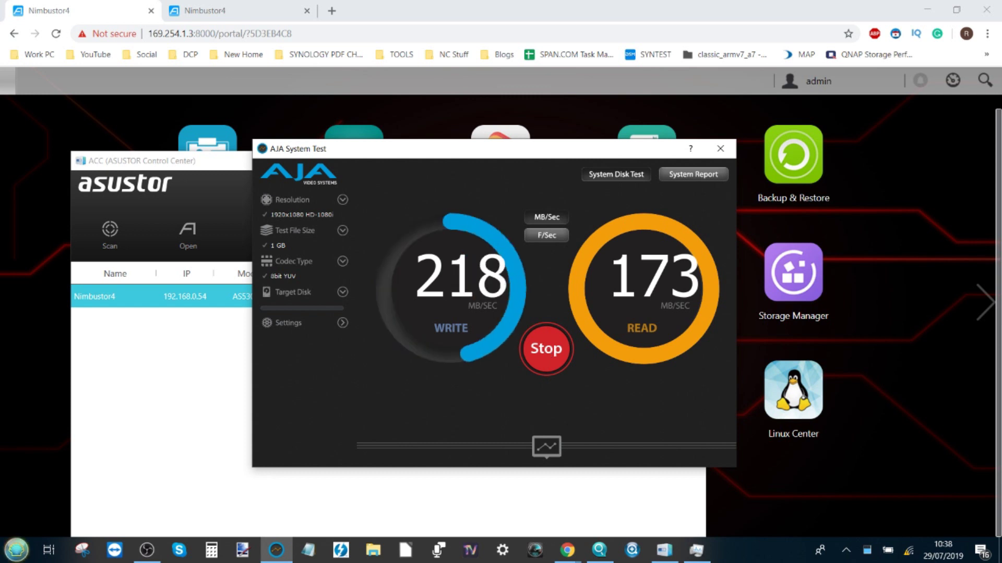
left_click(16, 550)
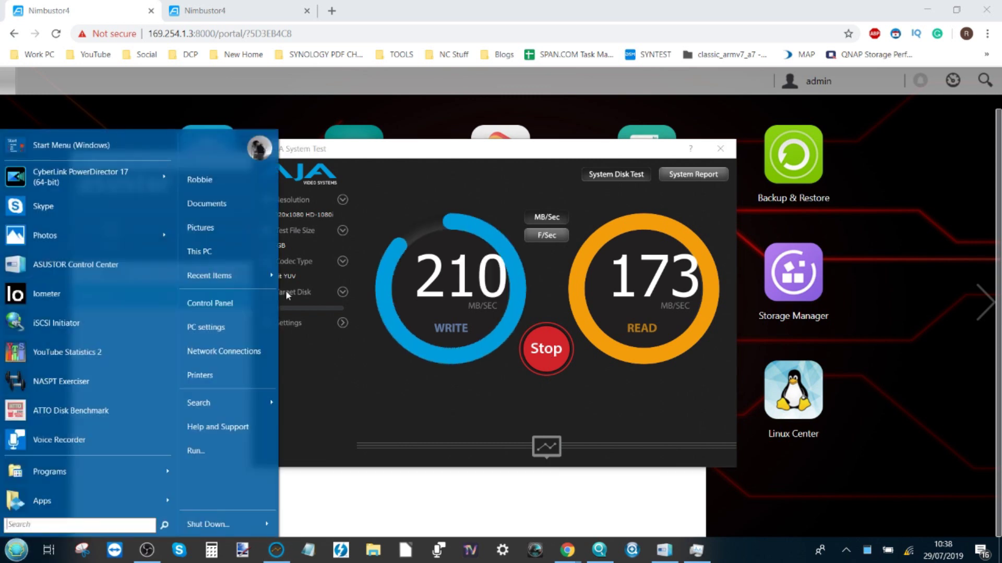
left_click(230, 259)
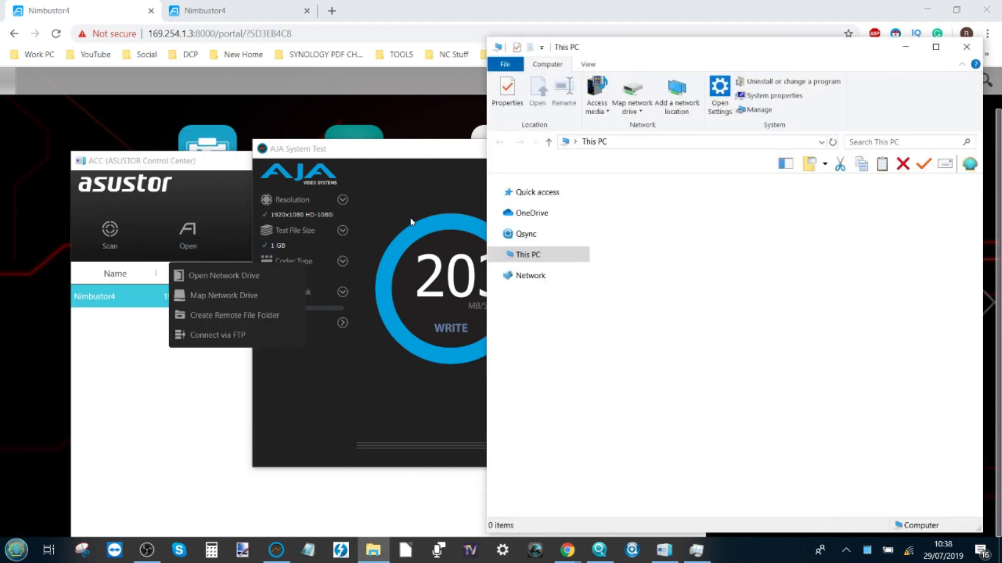
left_click(641, 362)
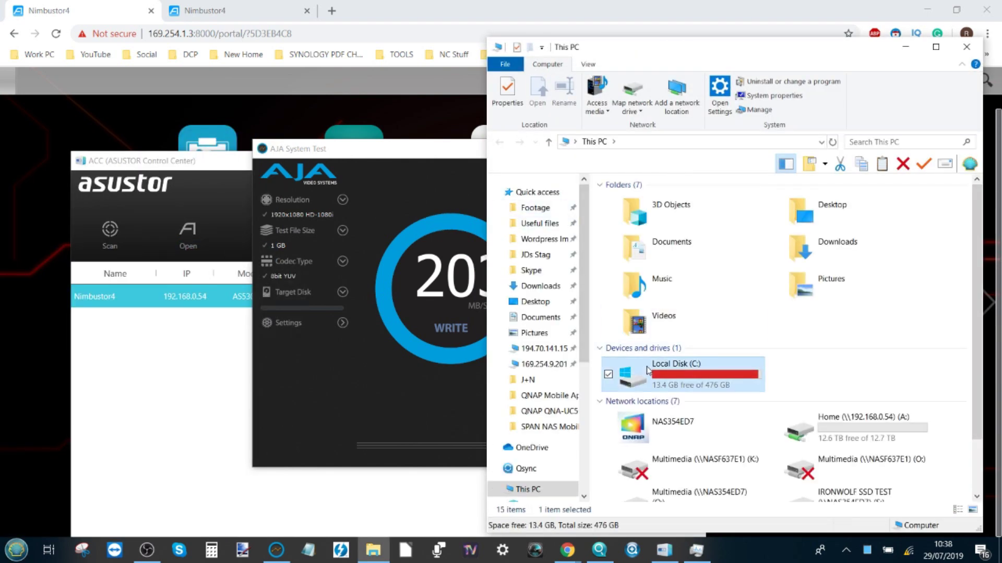
left_click(767, 96)
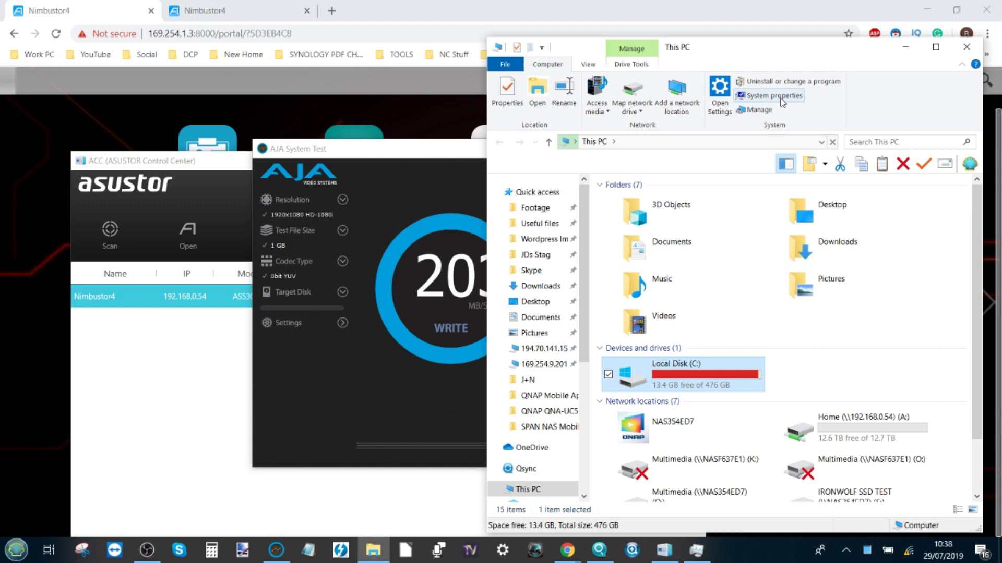
left_click(910, 52)
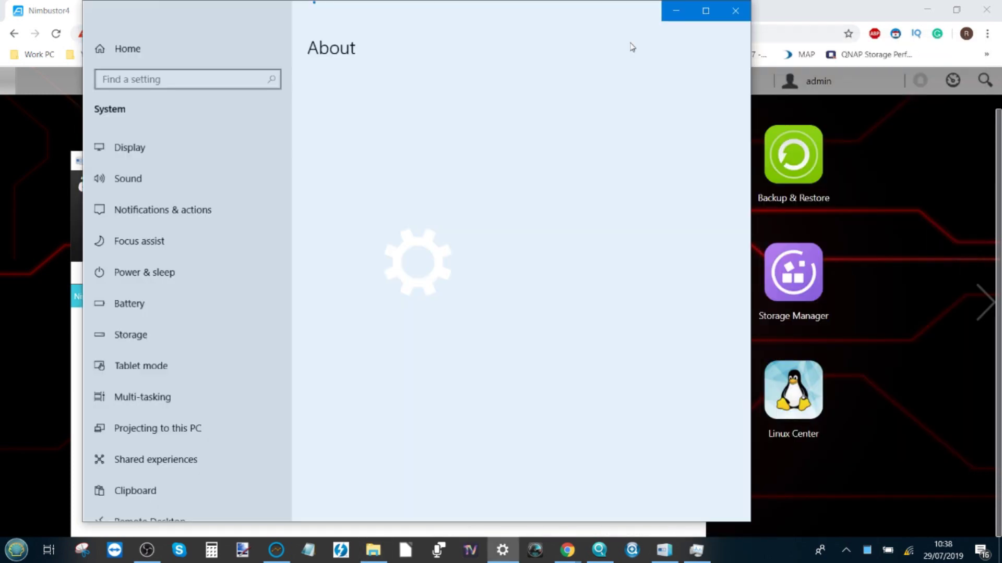
left_click_drag(625, 19, 701, 42)
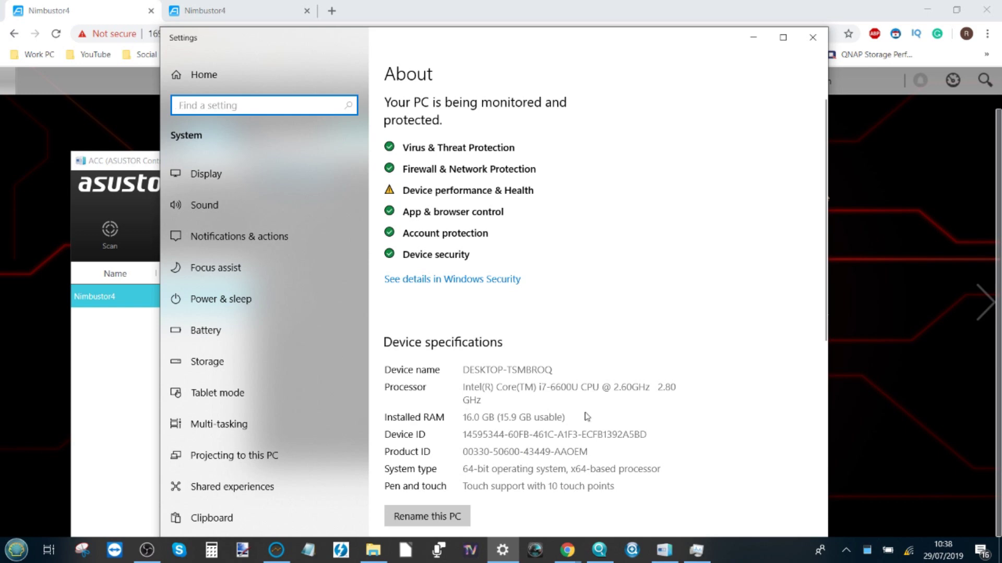
scroll(537, 454, "down", 6)
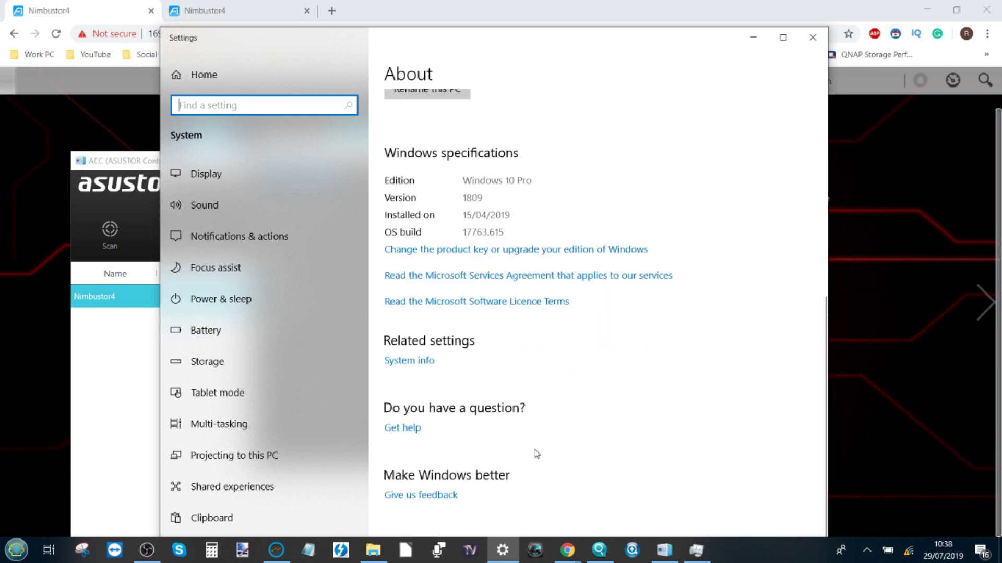
scroll(537, 454, "up", 6)
left_click(812, 37)
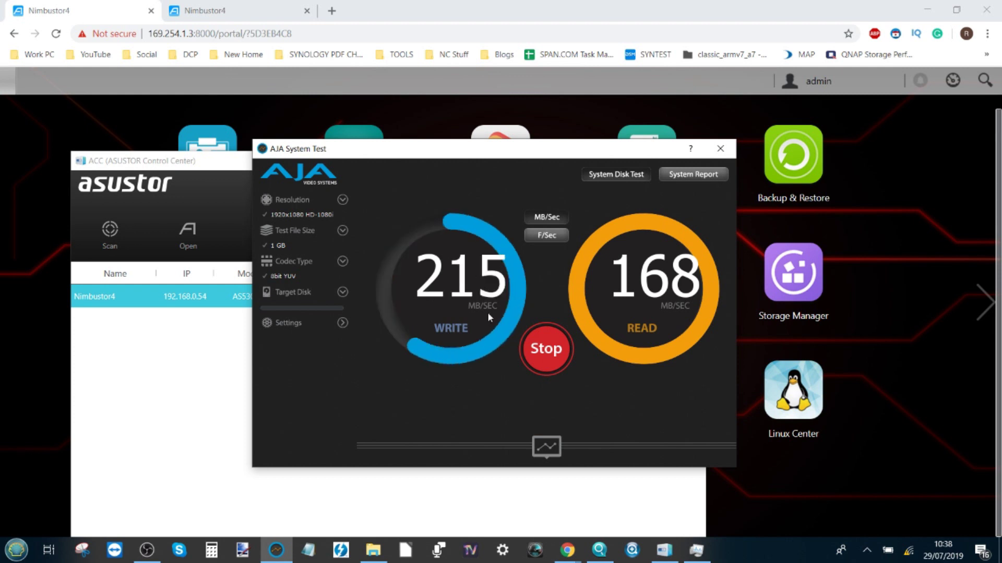
- Stop the AJA run at about 216 MB/sec write and 180 MB/sec read, close AJA, and bring up Blackmagic Disk Speed Test
left_click(538, 346)
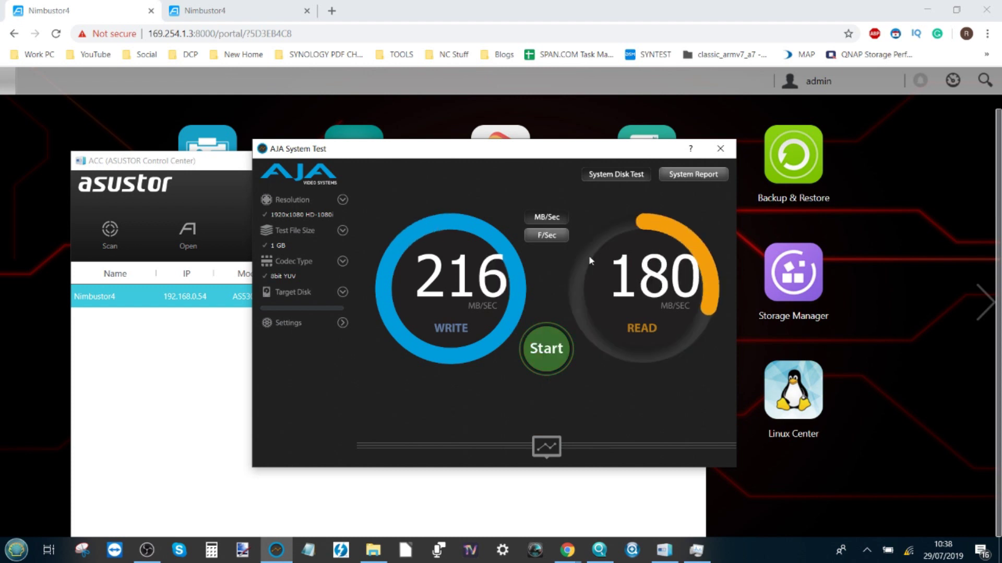
left_click(719, 149)
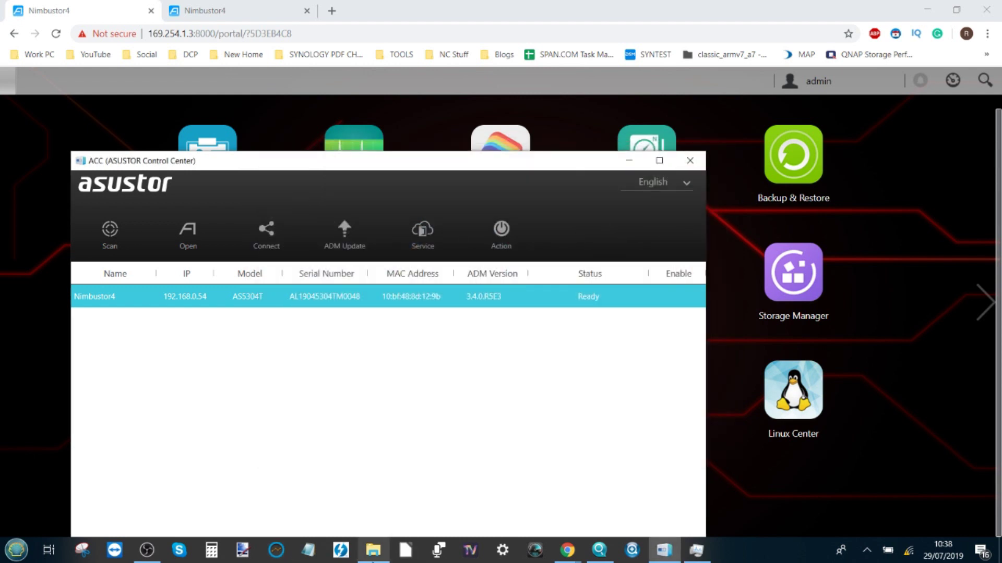
left_click(535, 550)
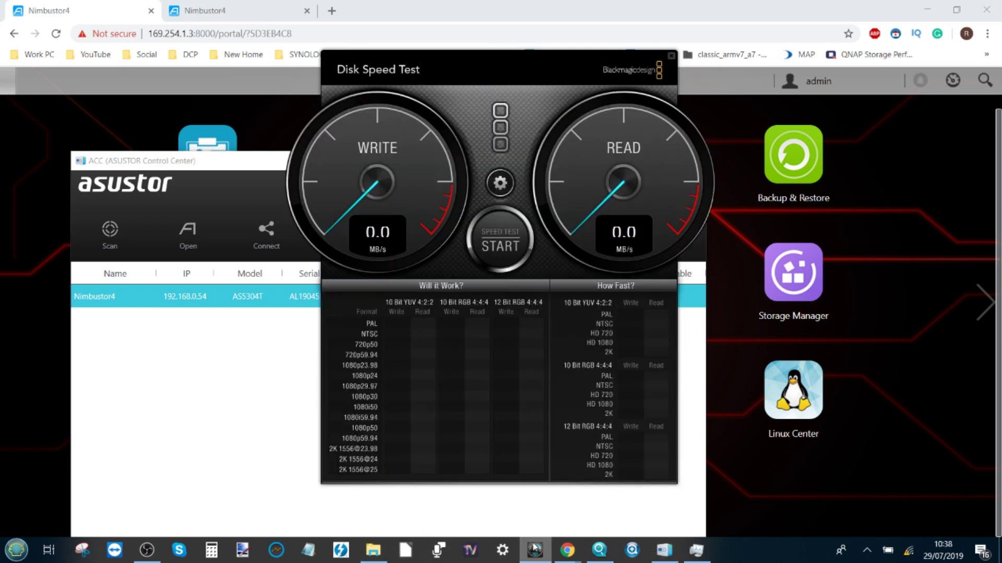
- Set Blackmagic Disk Speed Test's target drive to Home (Z:) and start the speed test
left_click(502, 185)
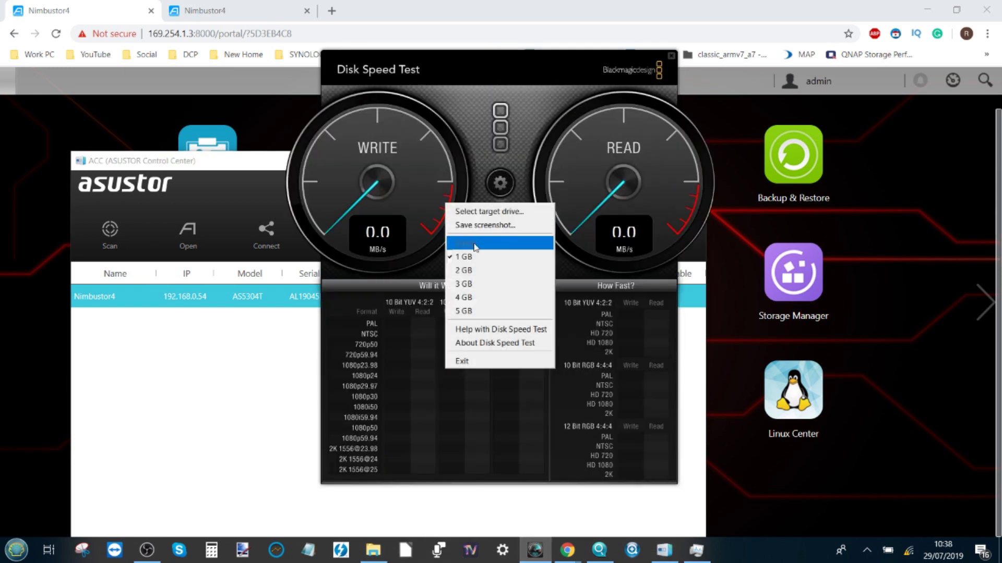
left_click(504, 214)
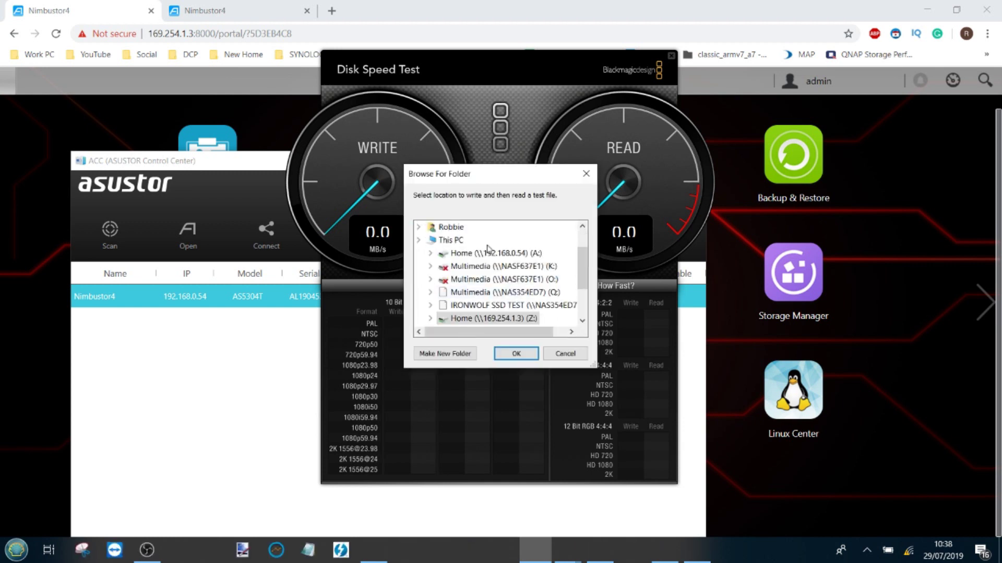
double_click(473, 321)
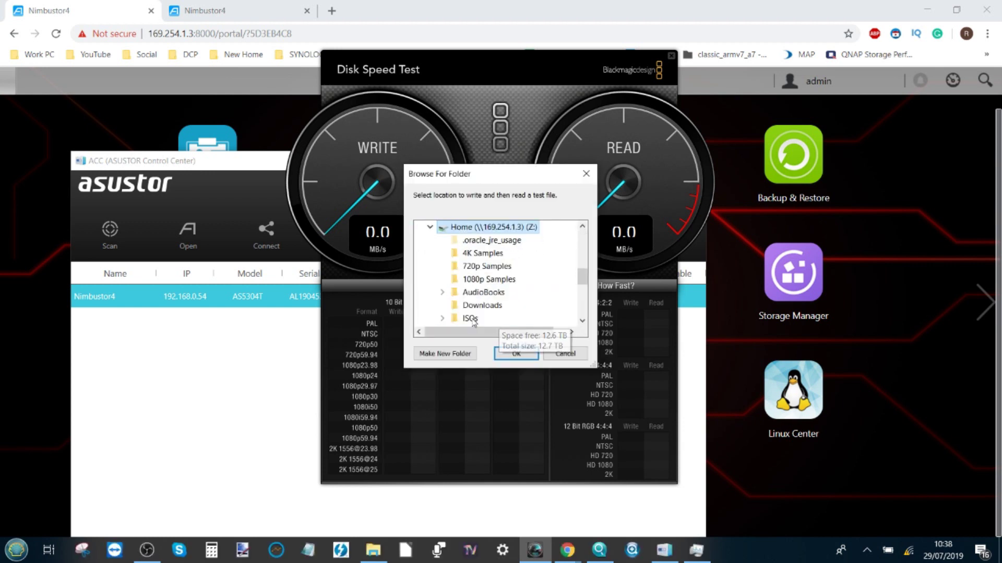
left_click(502, 355)
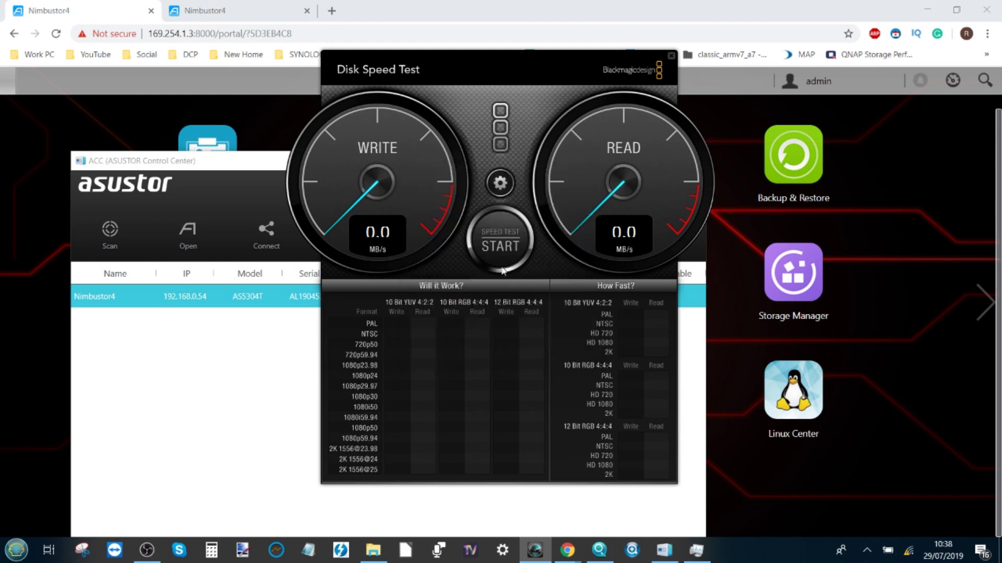
left_click(509, 242)
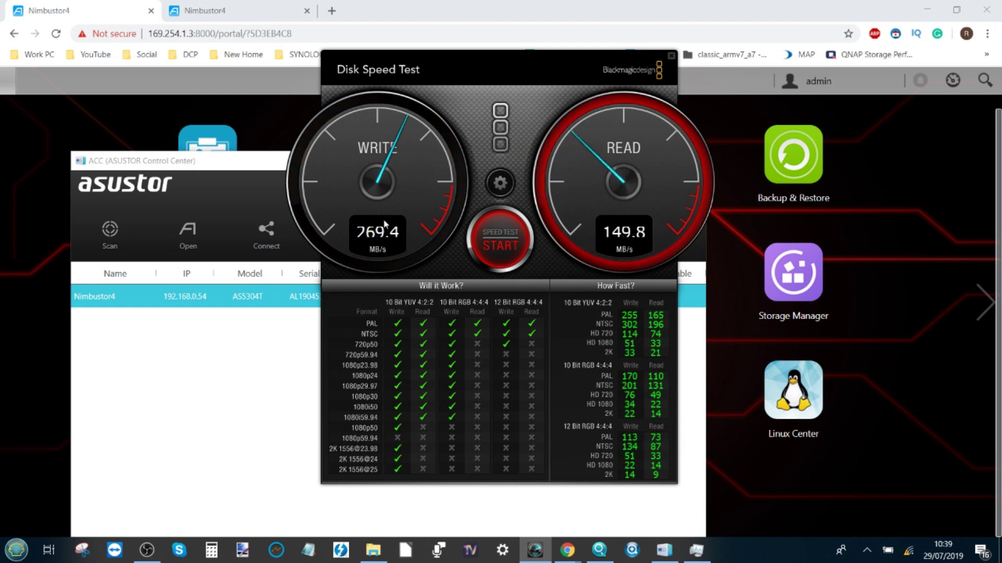
- End the Blackmagic run at 270.0 MB/s write, 153.8 MB/s read, then start an AJA test on Z:
left_click(509, 235)
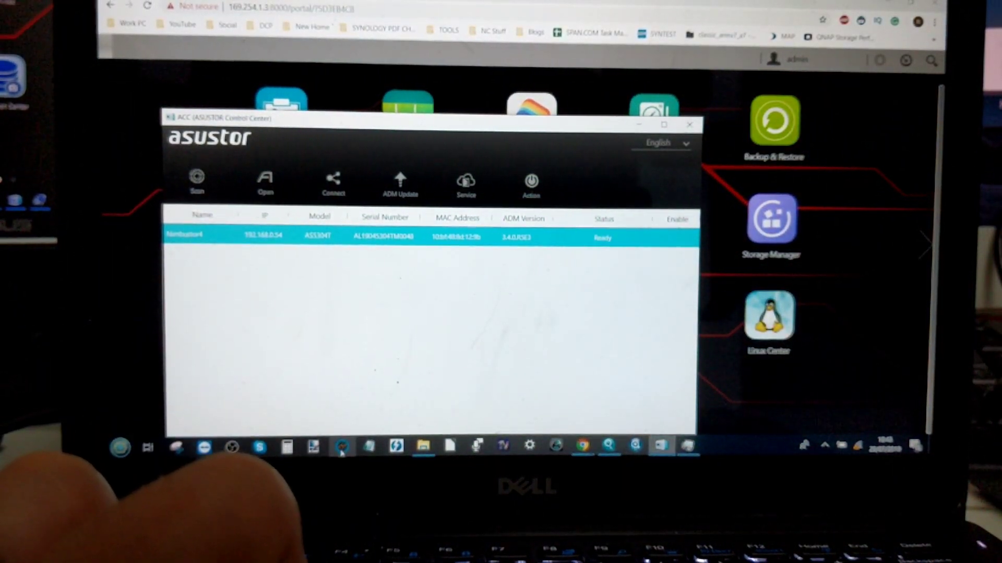
left_click(342, 449)
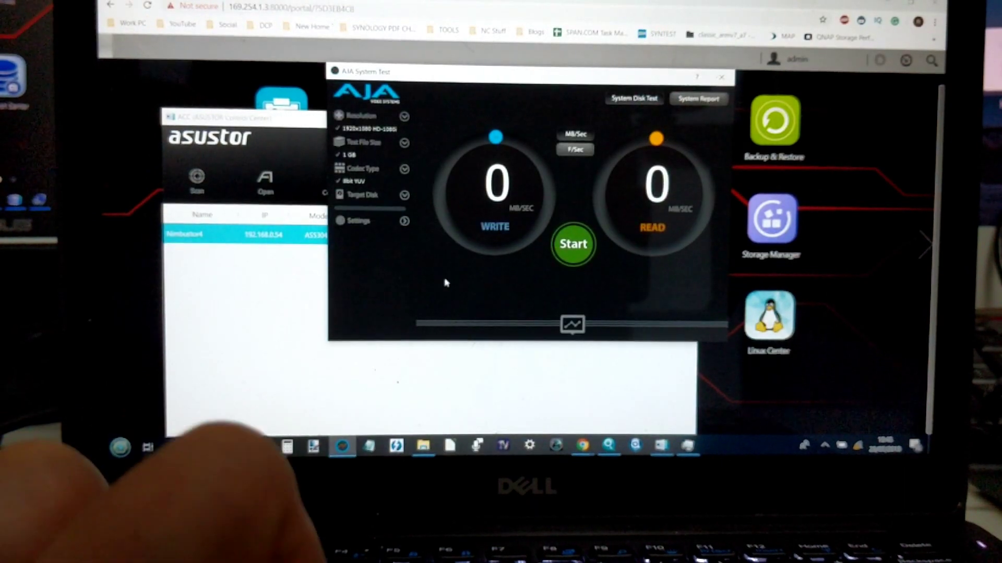
left_click(404, 195)
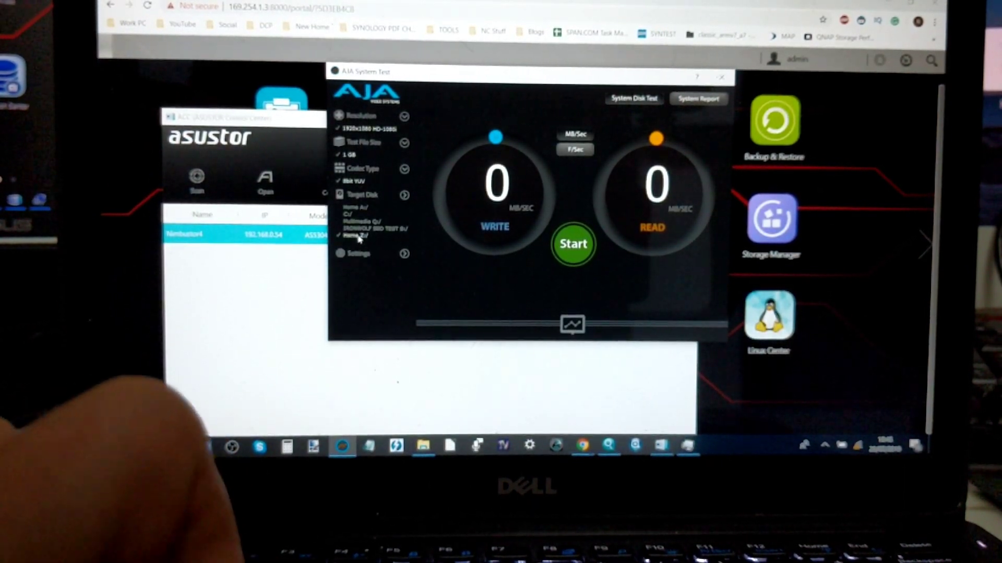
left_click(572, 244)
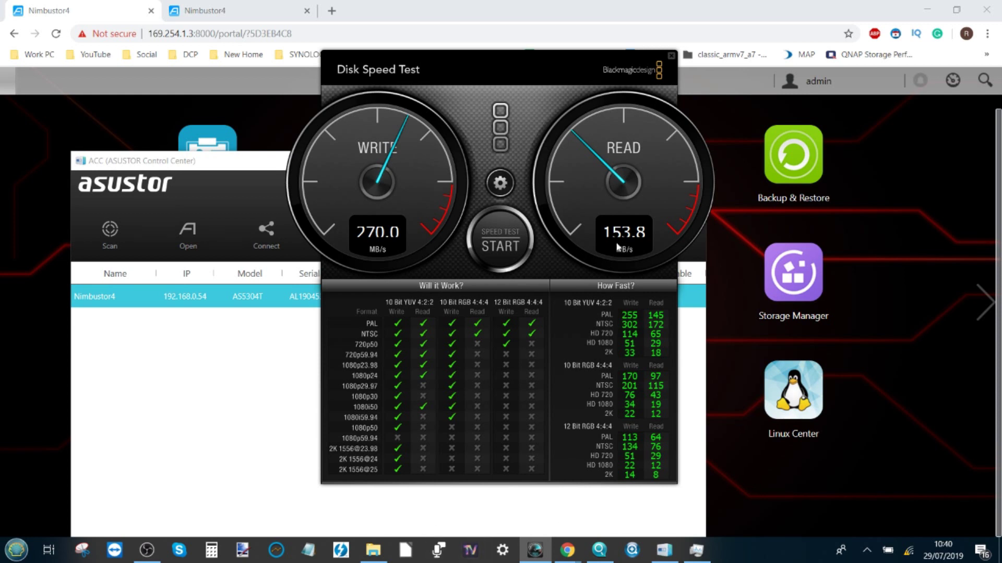
- Close Blackmagic Disk Speed Test to reveal Nimbustor4 (192.168.0.54) in Control Center
left_click(671, 55)
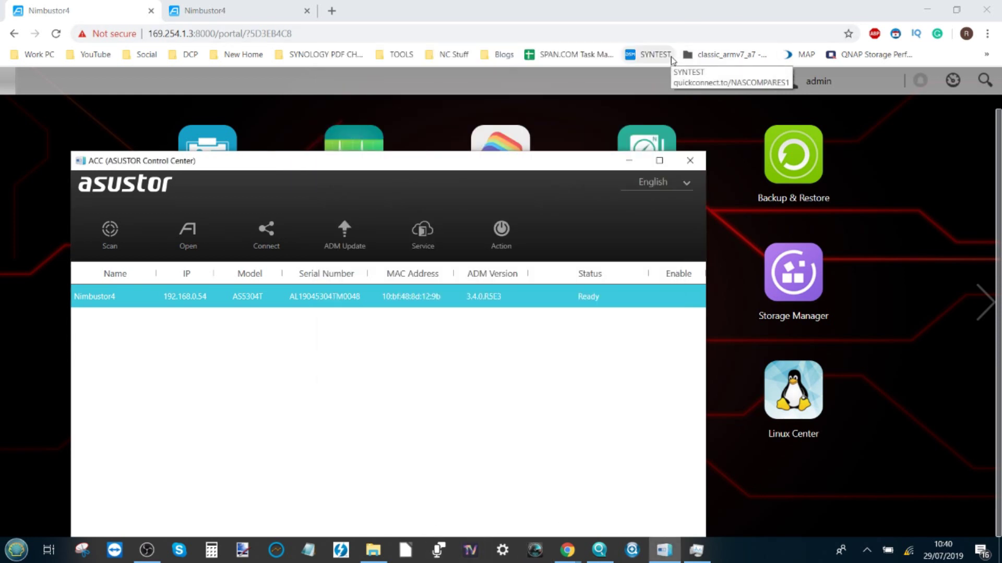